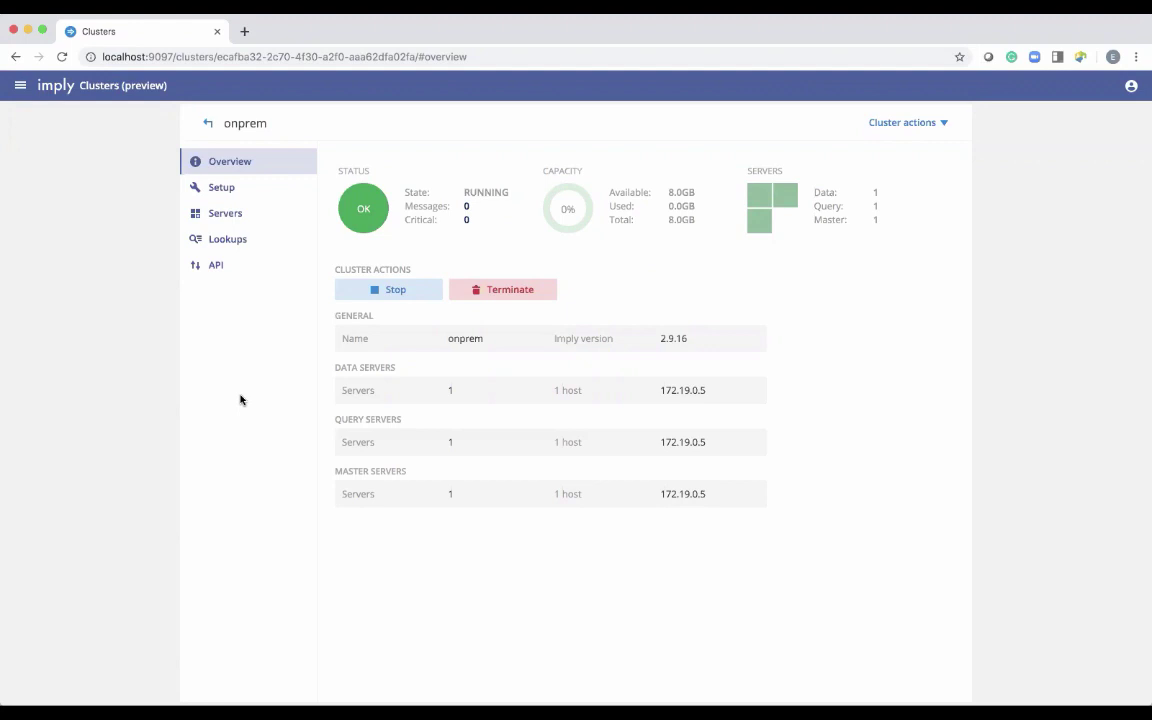
Open the onprem cluster's setup page and view the Imply versions offered for the cluster.
left_click(226, 190)
left_click(246, 168)
left_click(384, 290)
left_click(241, 194)
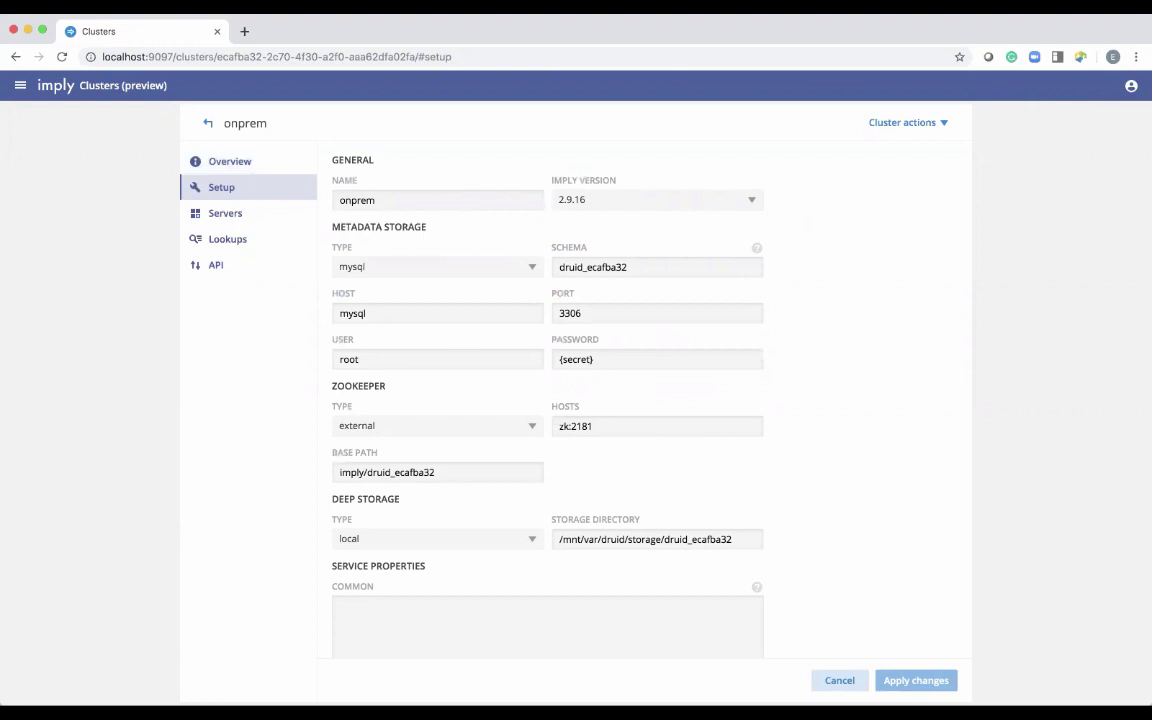
left_click(642, 206)
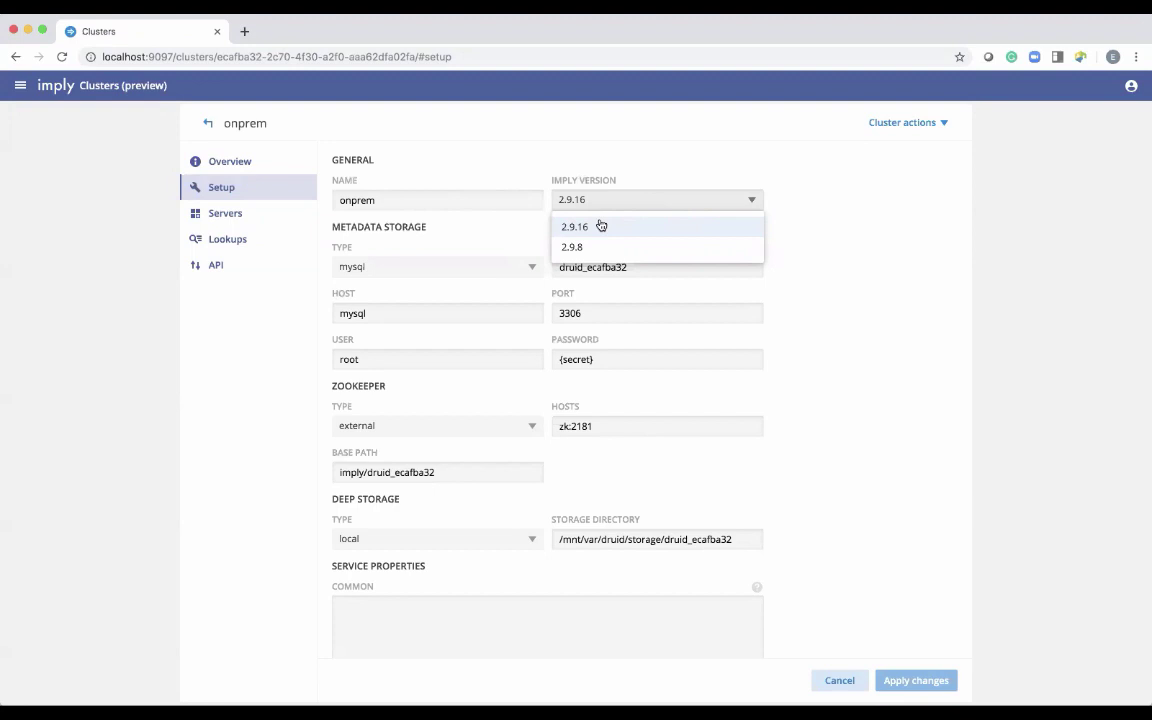
left_click(823, 429)
Examine the cluster's metadata storage, ZooKeeper and deep storage settings, along with the Common service properties.
scroll(823, 429, "down", 3)
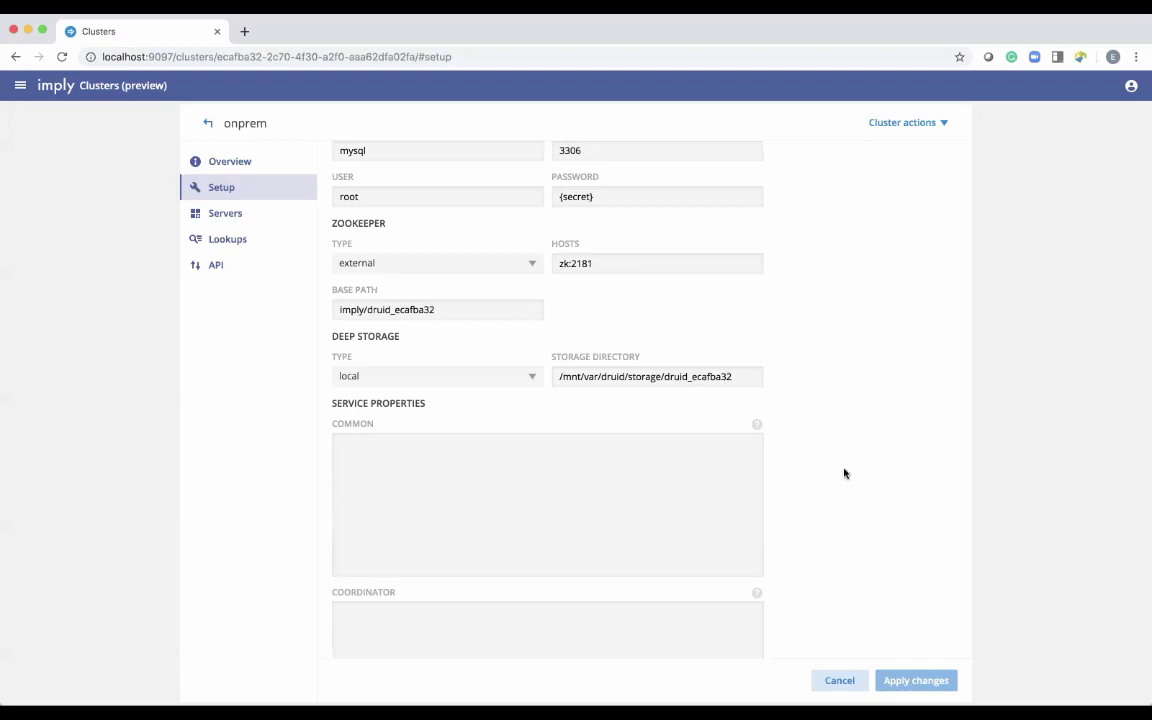
scroll(820, 474, "down", 1)
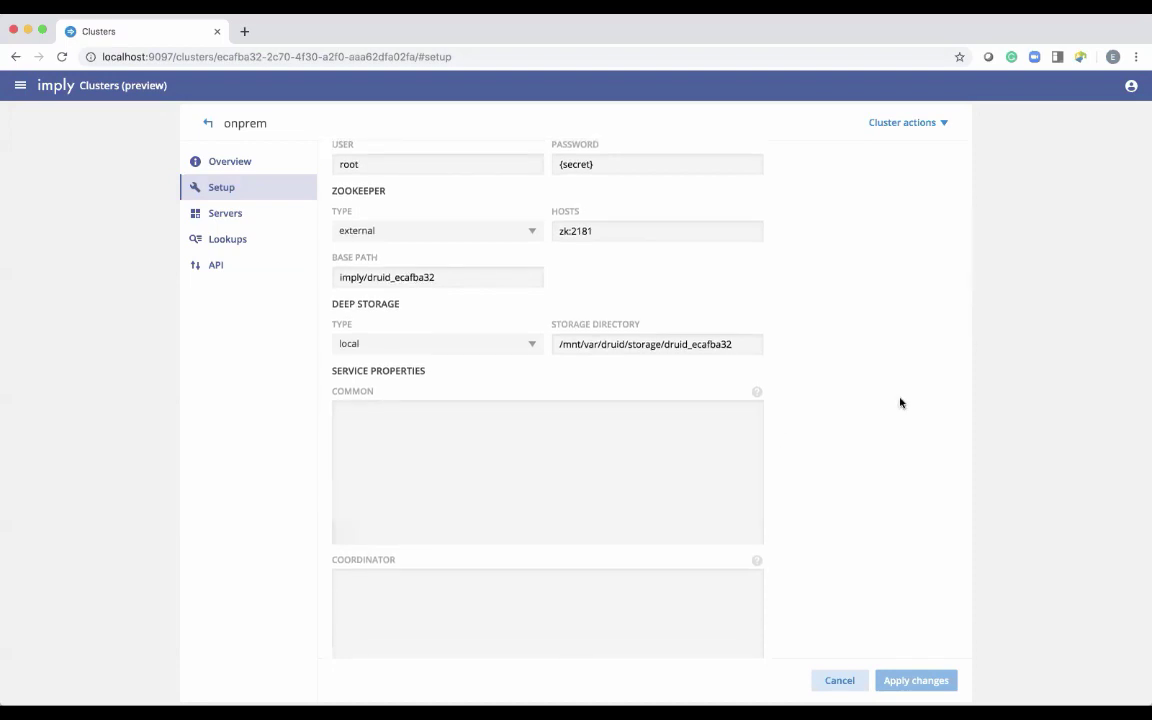
left_click(599, 437)
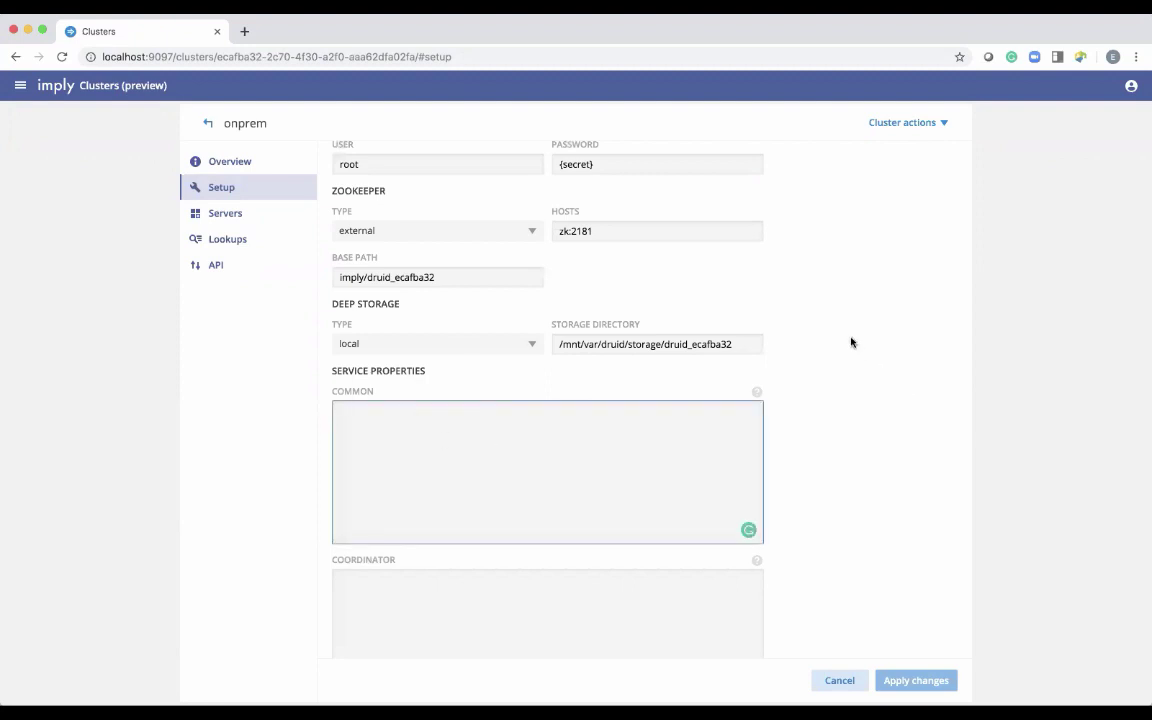
scroll(851, 342, "up", 2)
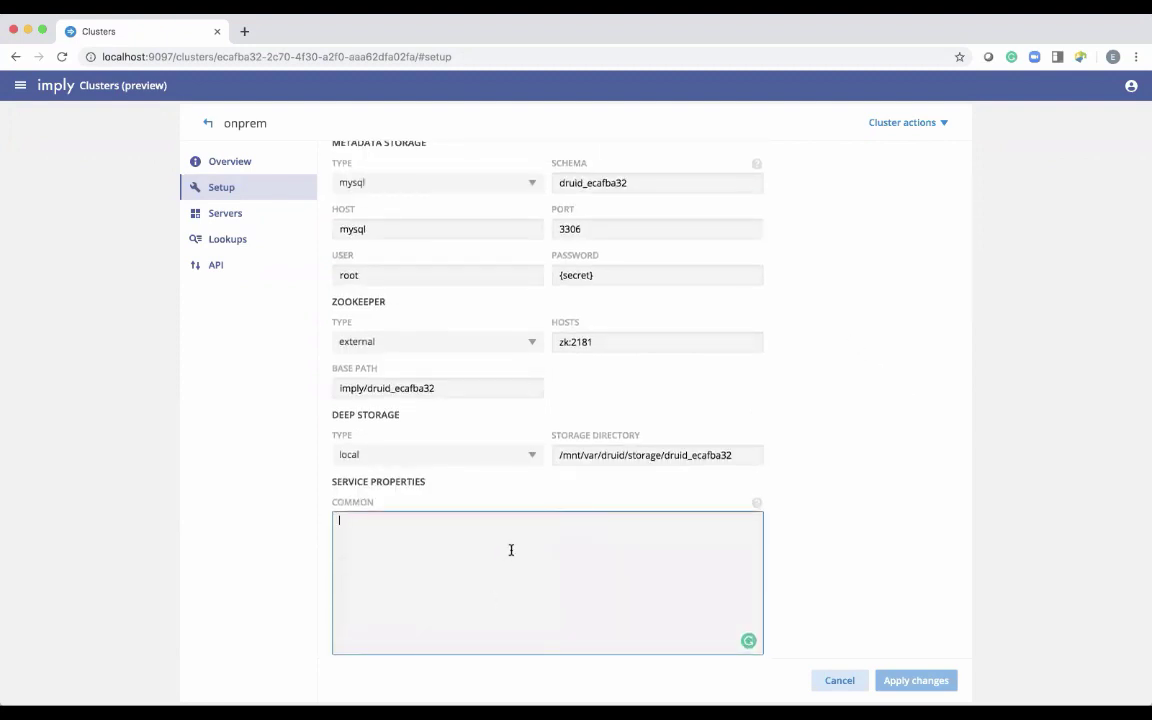
scroll(828, 494, "down", 1)
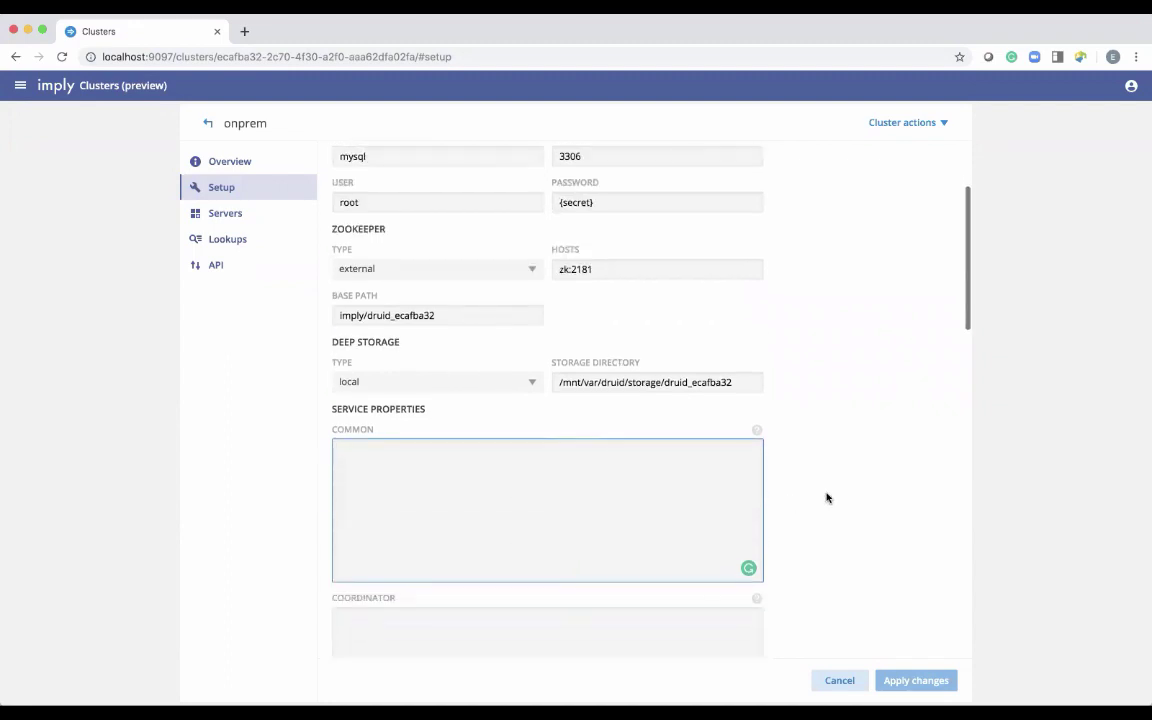
scroll(836, 458, "up", 3)
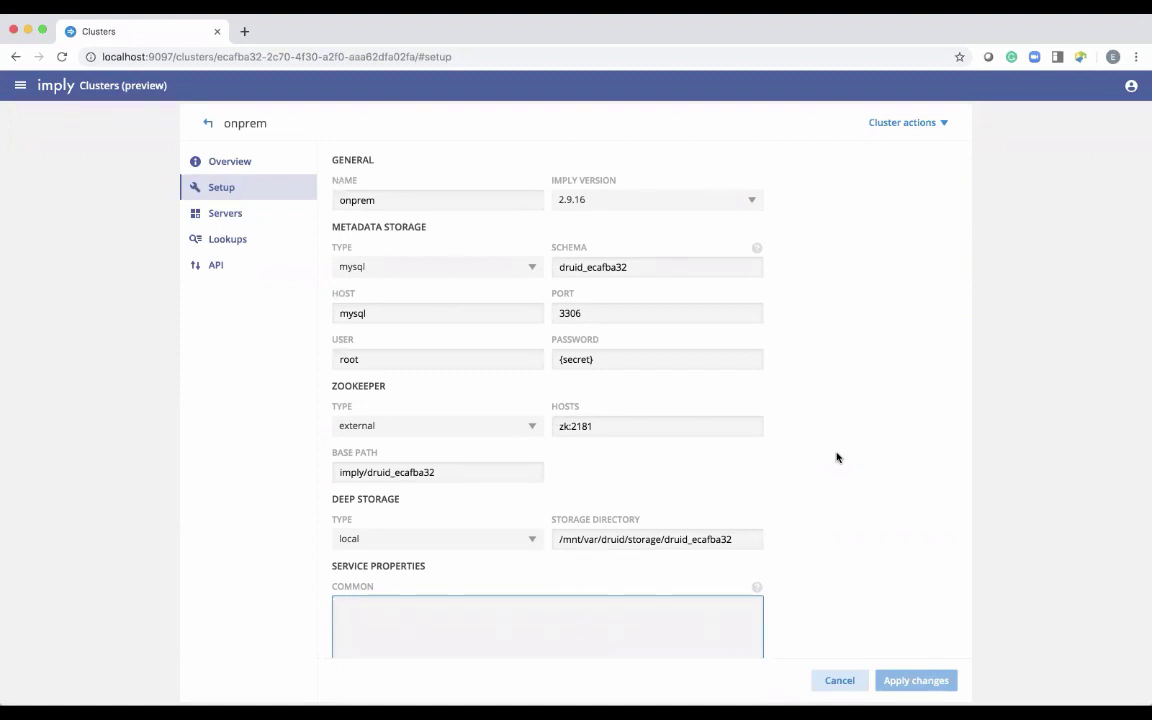
scroll(837, 460, "down", 5)
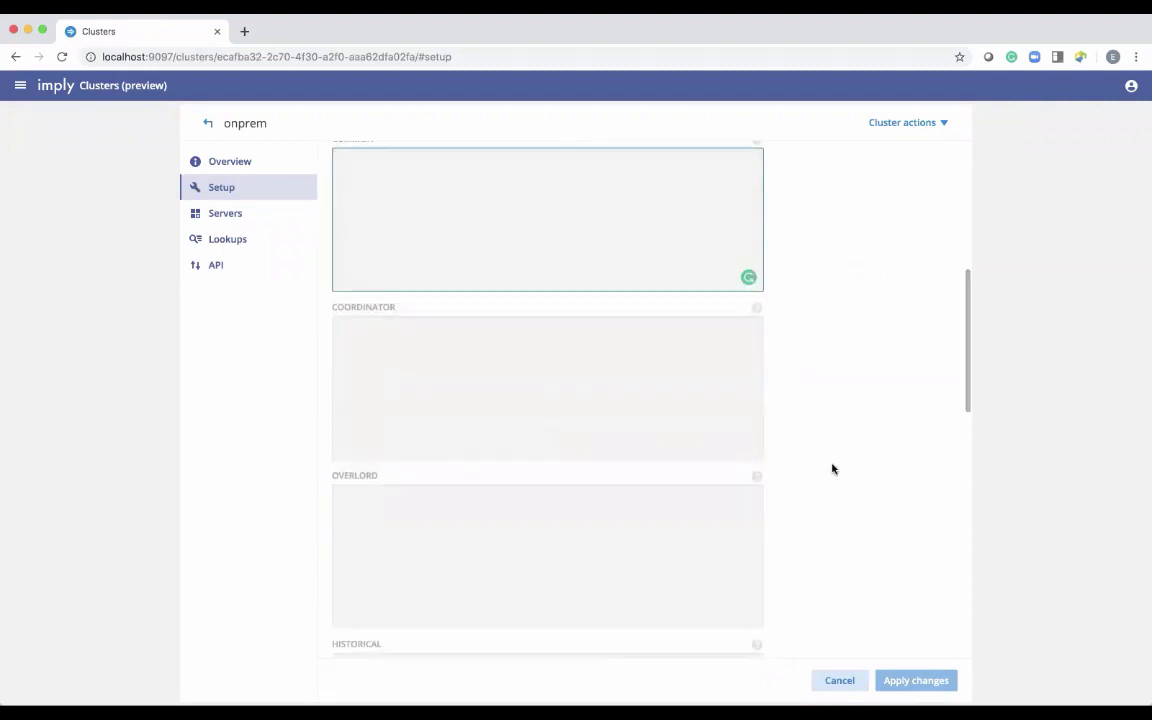
scroll(832, 469, "up", 5)
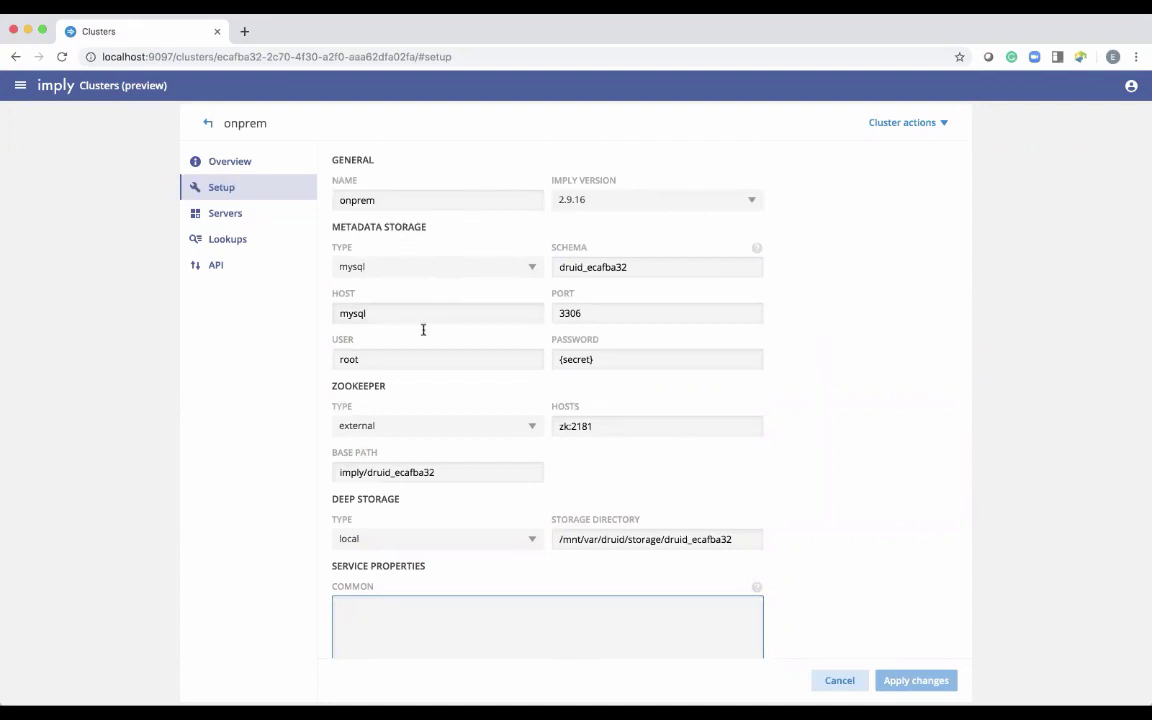
scroll(800, 401, "down", 1)
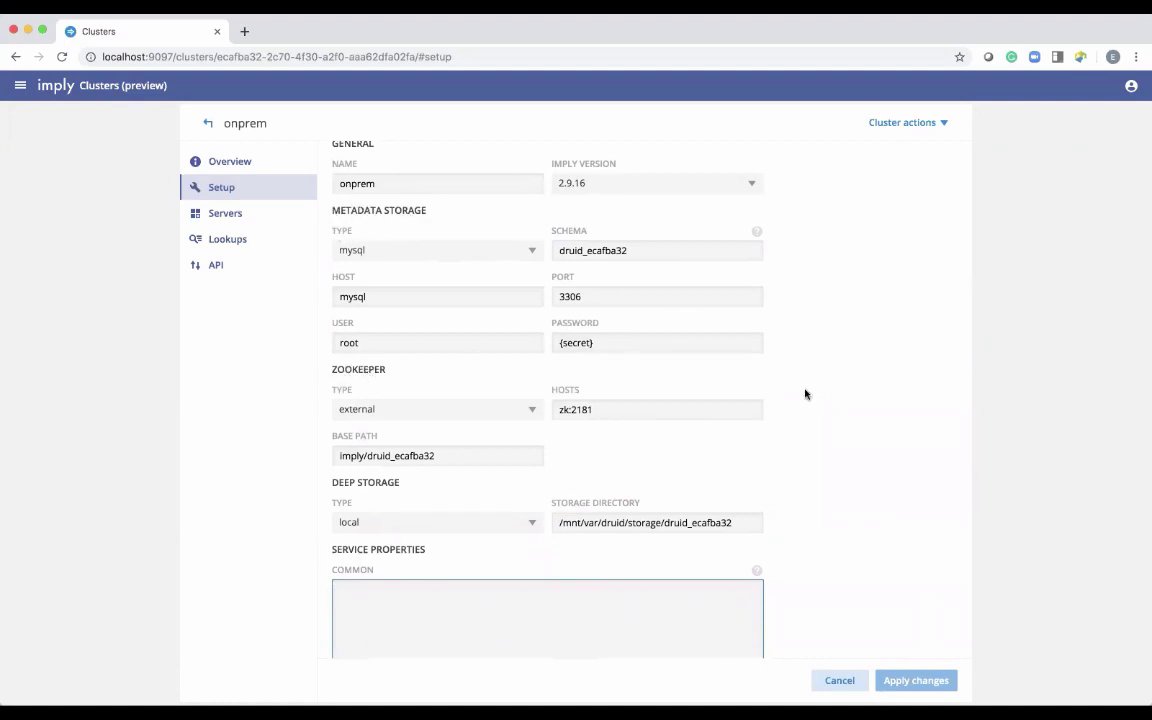
scroll(805, 396, "down", 1)
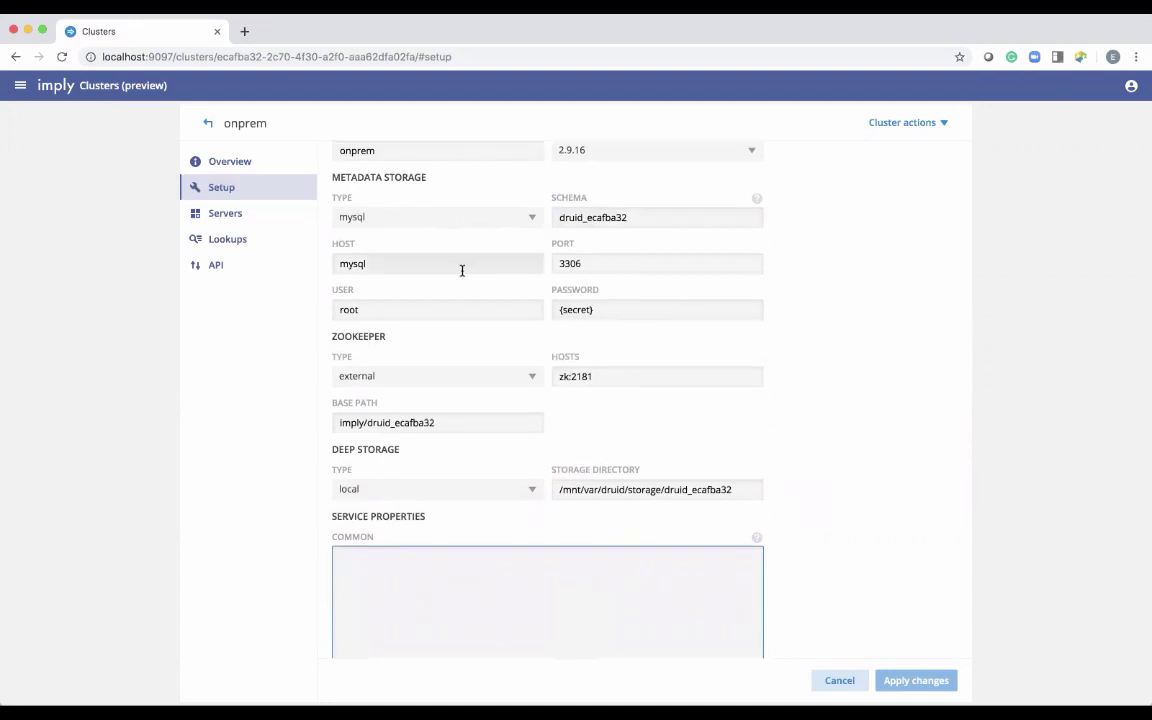
scroll(463, 247, "up", 1)
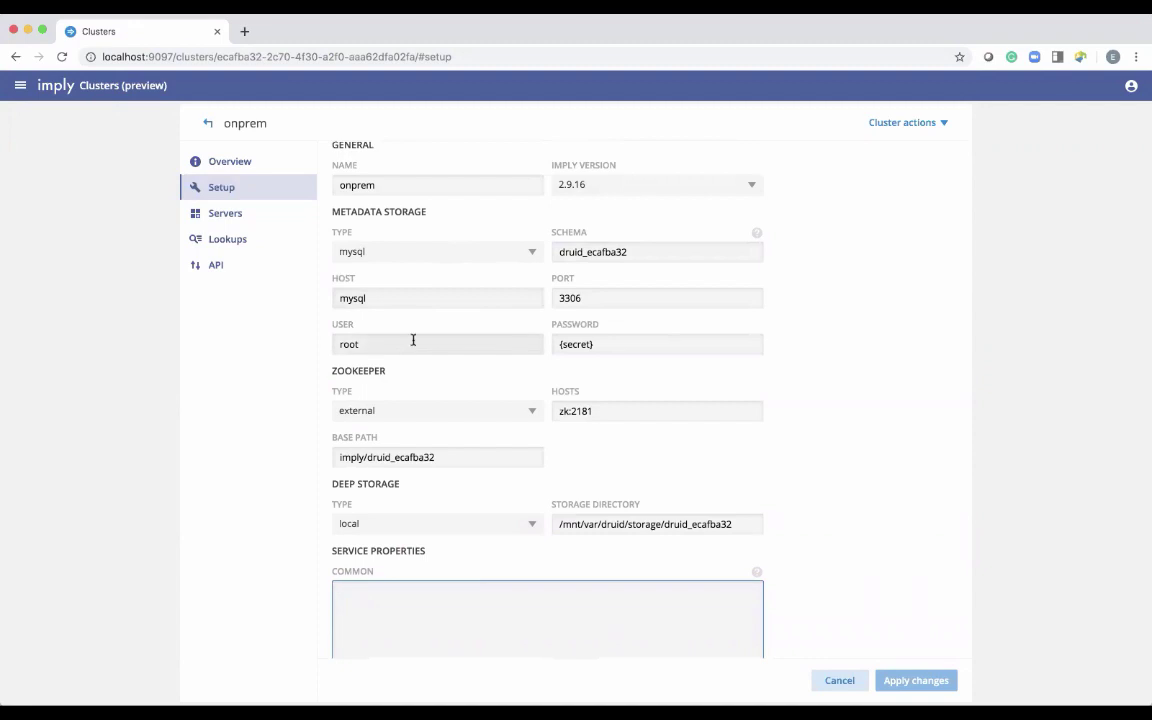
scroll(813, 391, "down", 1)
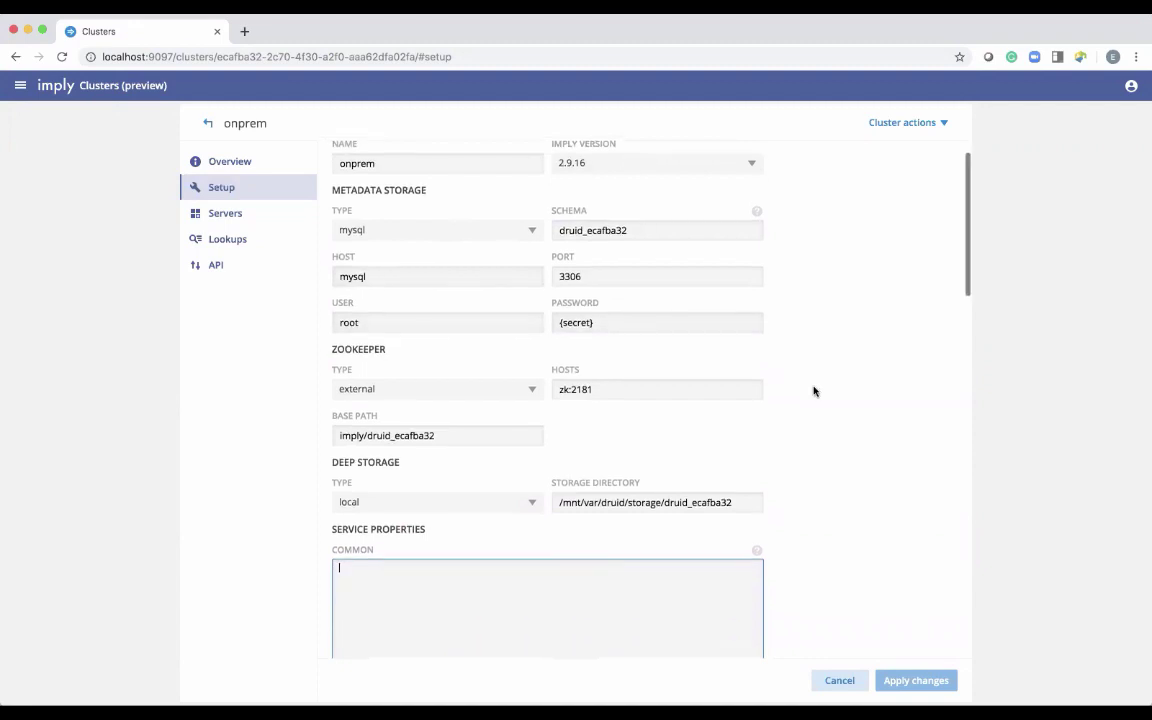
scroll(813, 391, "down", 3)
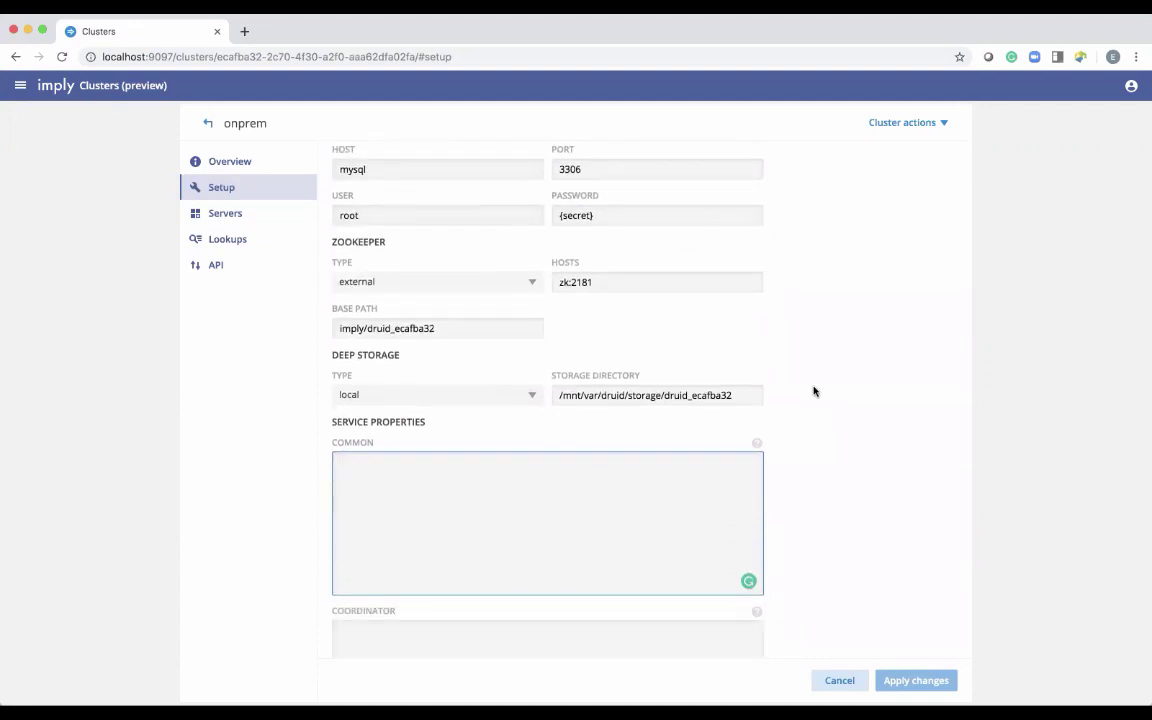
scroll(813, 391, "down", 2)
scroll(813, 391, "down", 1)
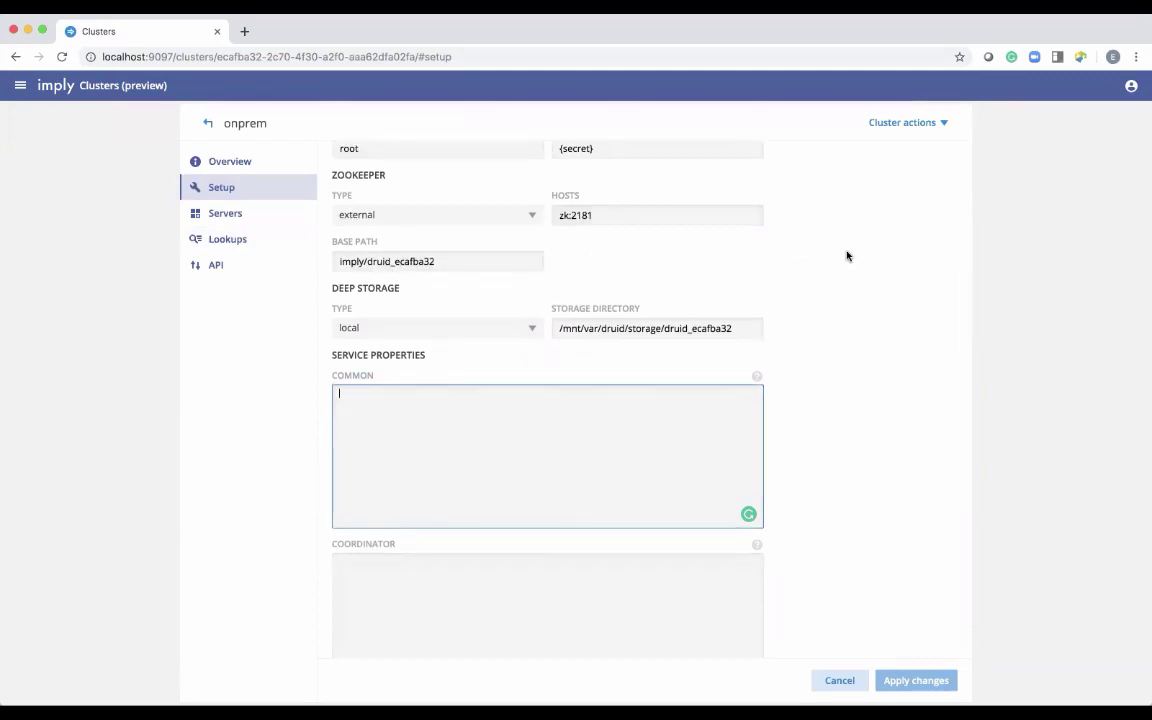
scroll(856, 352, "down", 1)
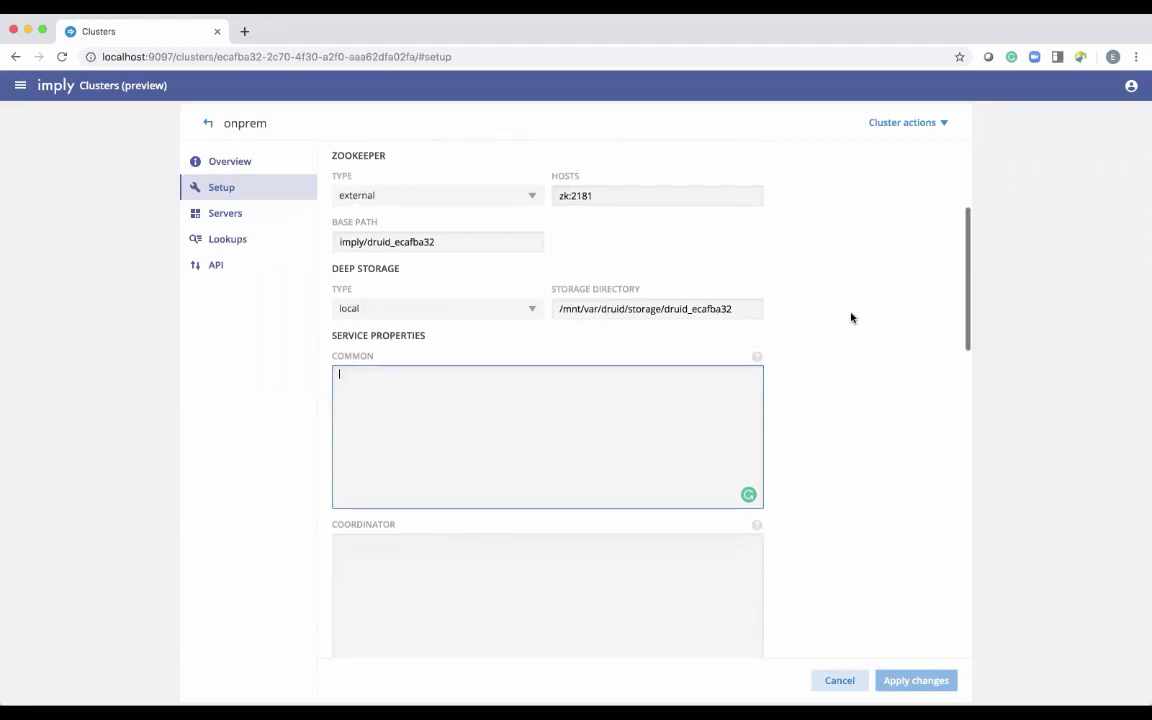
Review the service properties of the Historical, Middle Manager, Broker and Router processes.
scroll(851, 317, "down", 5)
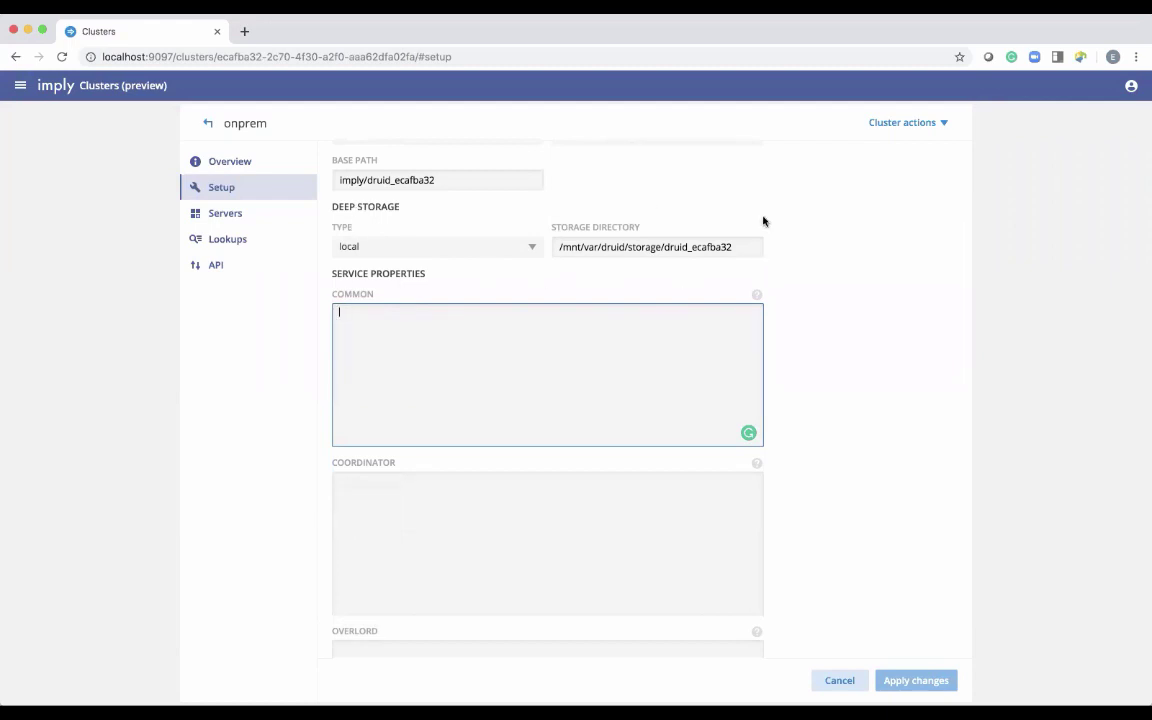
scroll(846, 327, "down", 1)
scroll(846, 327, "down", 5)
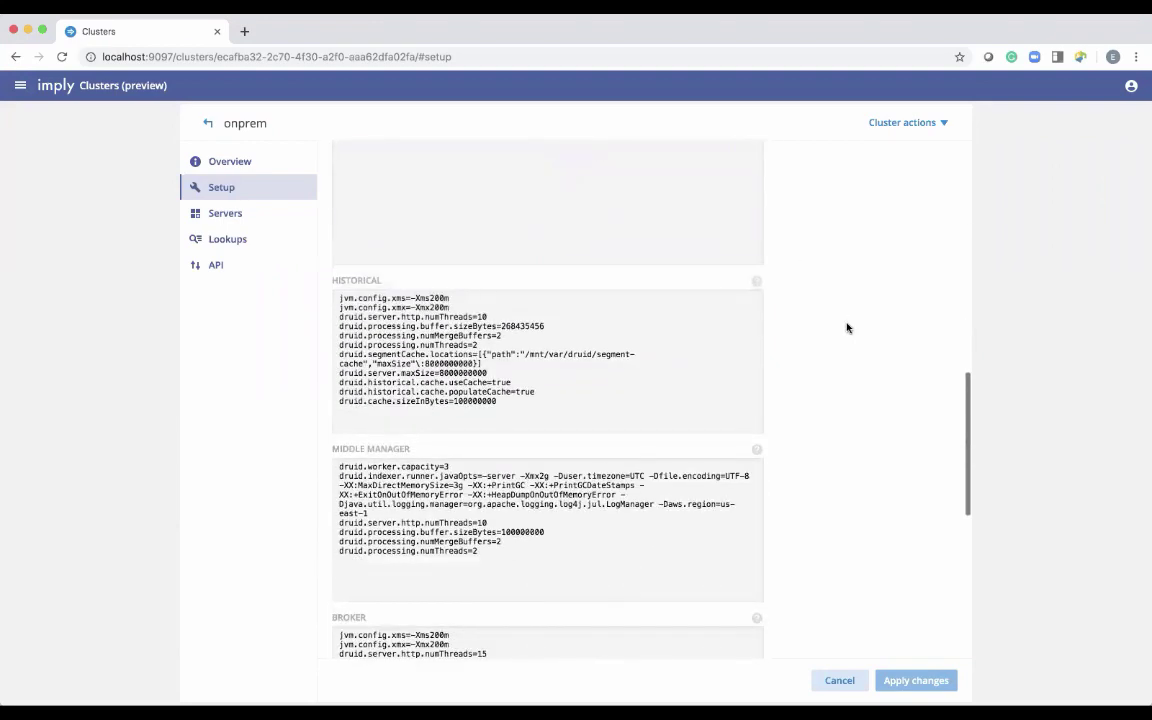
scroll(846, 327, "down", 3)
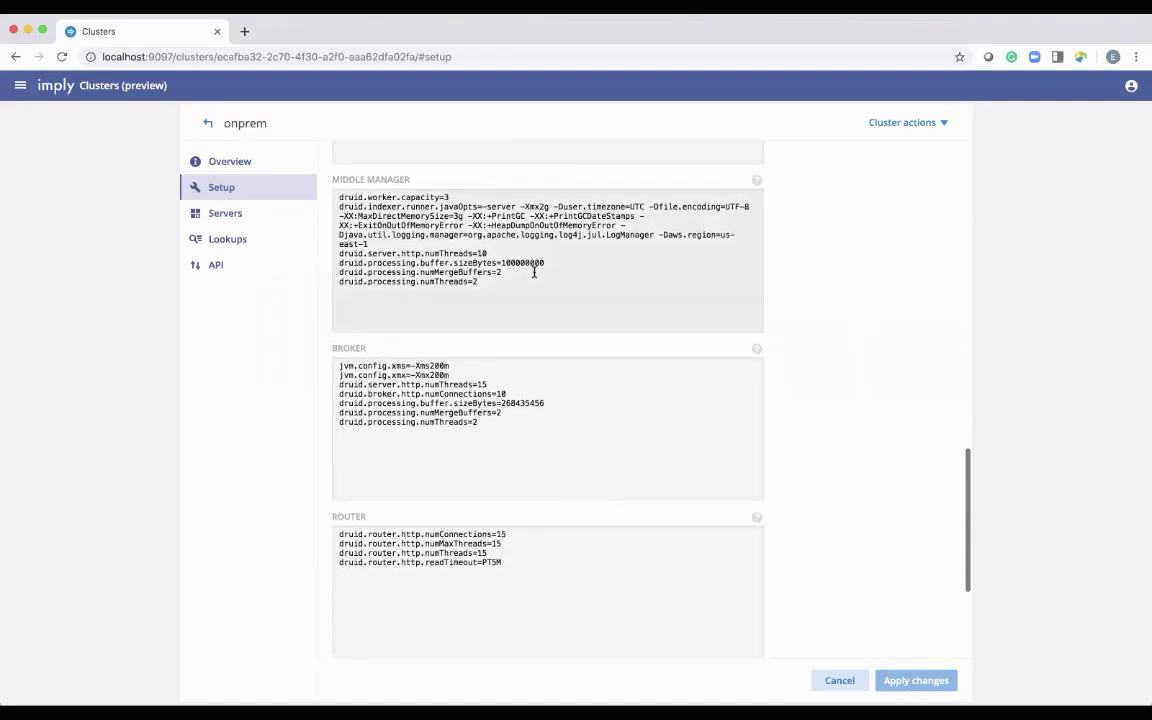
scroll(816, 418, "up", 2)
scroll(527, 486, "down", 2)
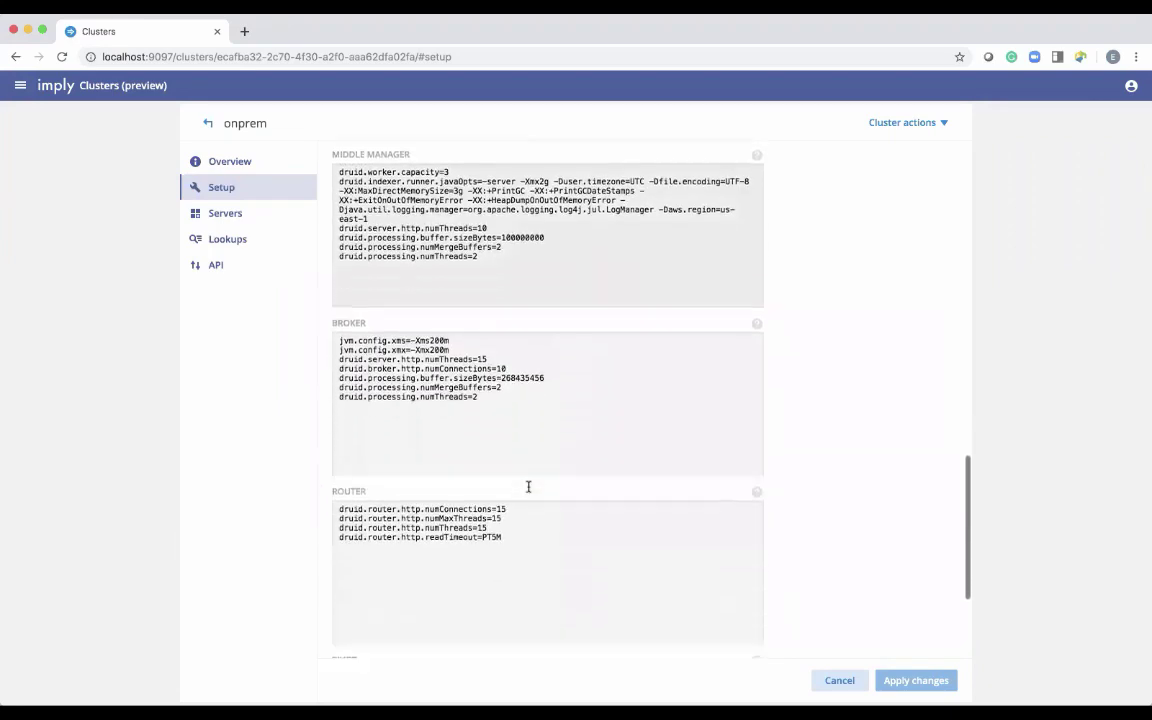
scroll(528, 486, "down", 3)
Expand the advanced configuration and view the available Druid extensions and experimental features without selecting any.
left_click(386, 628)
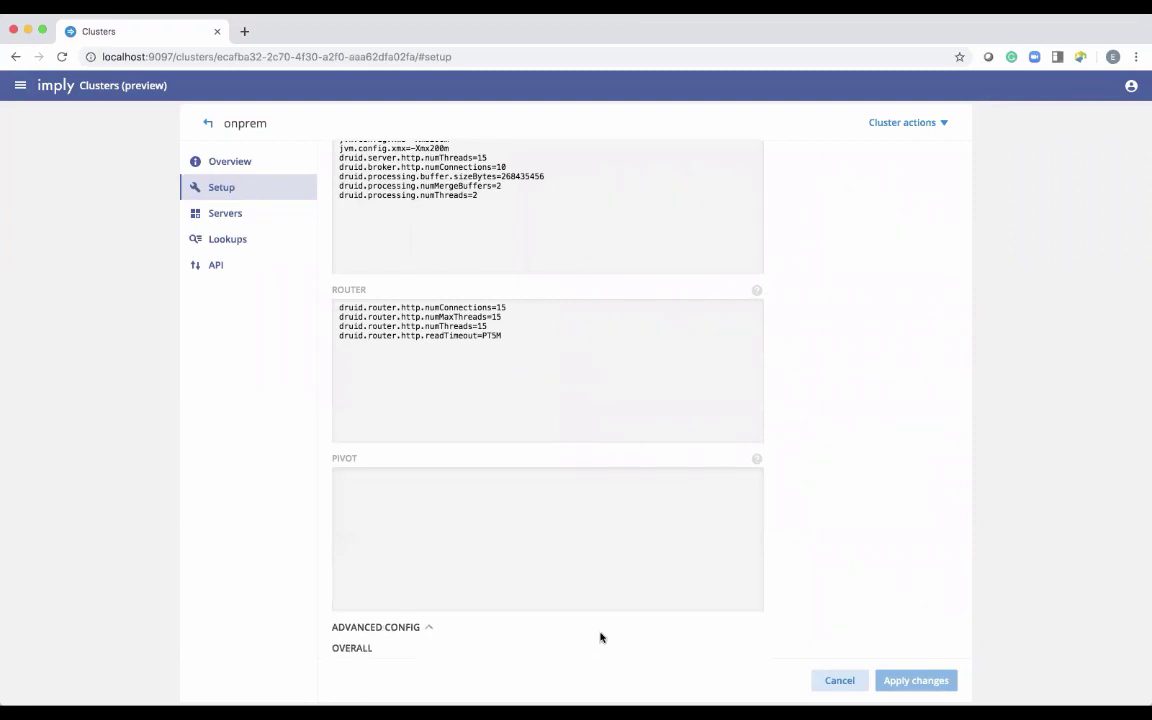
scroll(601, 635, "down", 5)
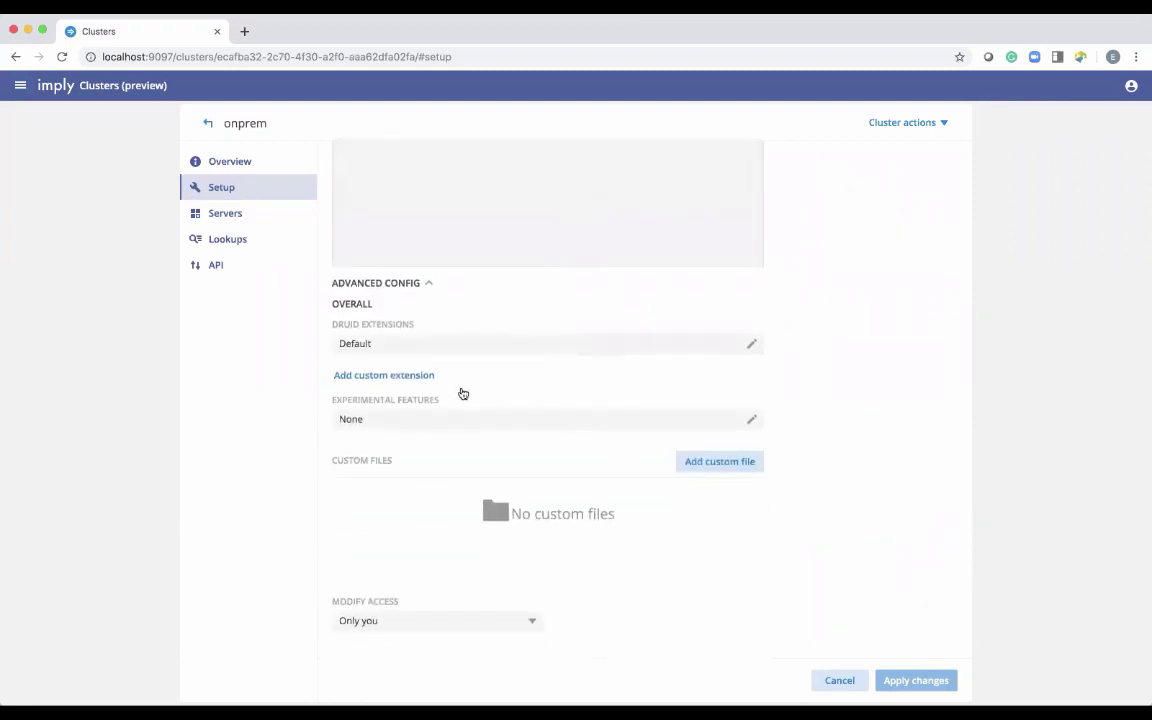
left_click(409, 343)
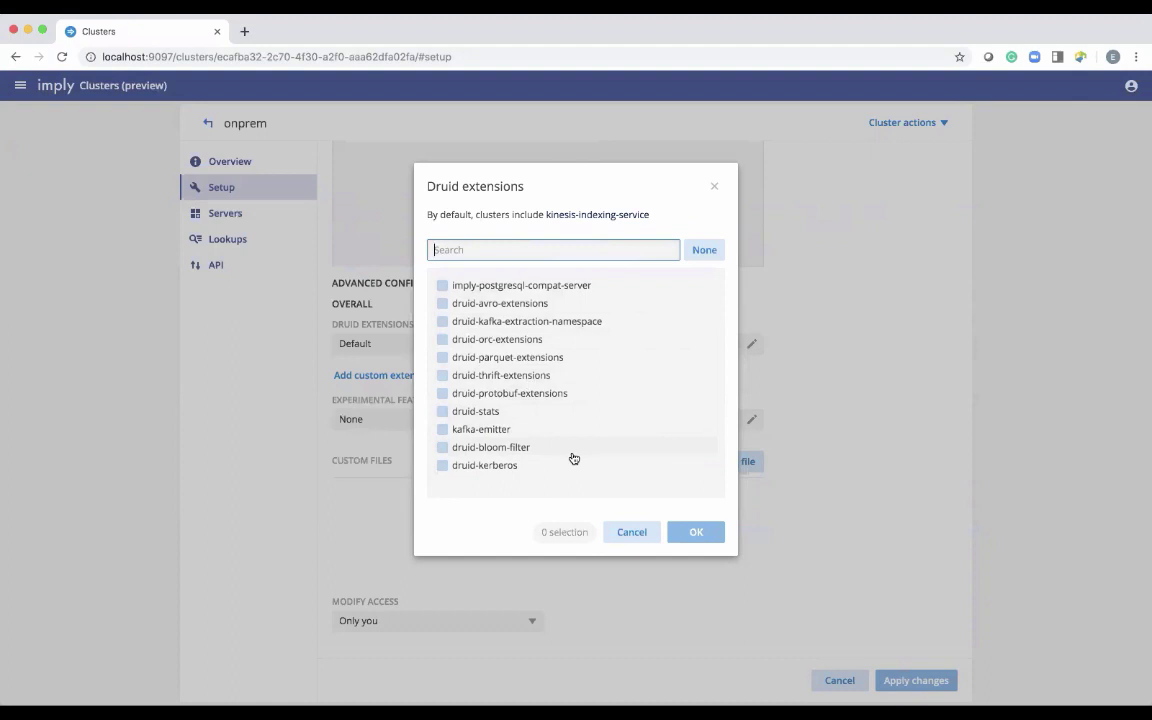
left_click(632, 534)
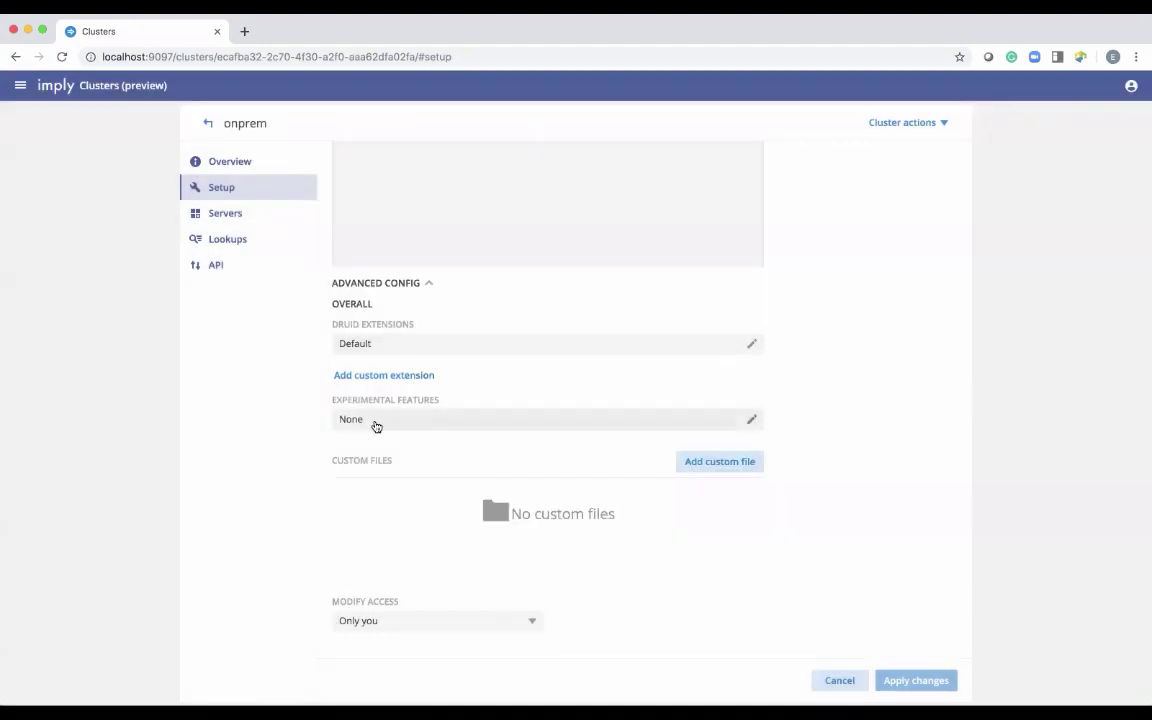
left_click(376, 424)
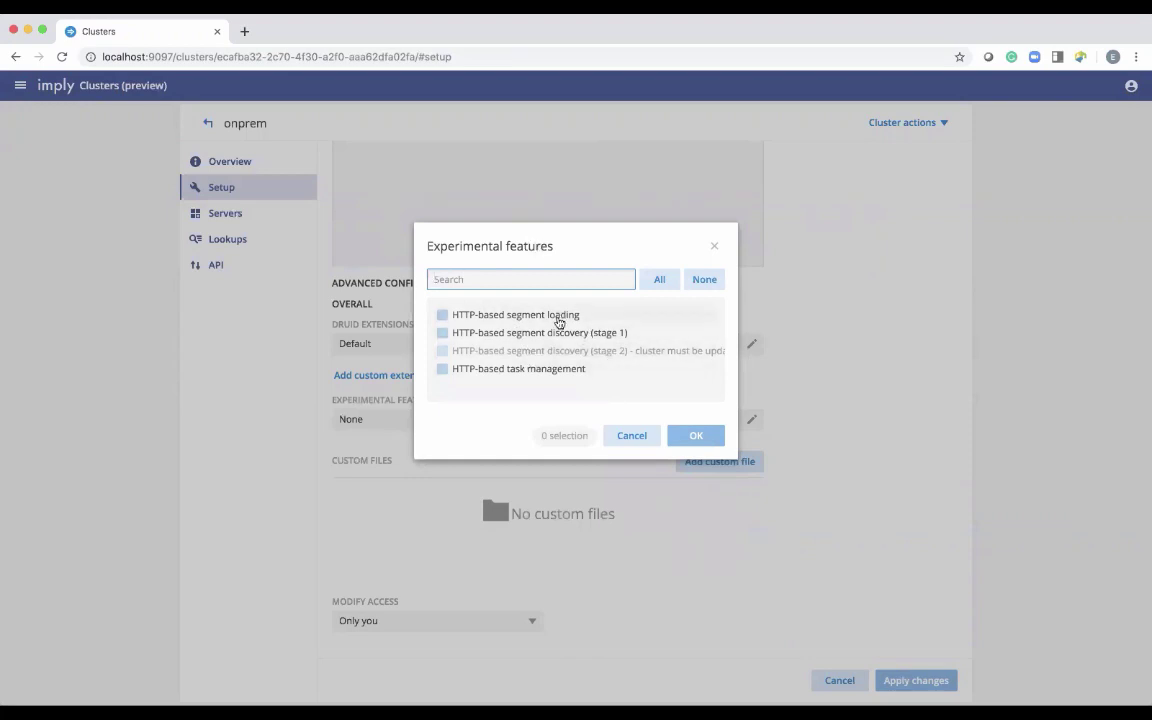
left_click(632, 436)
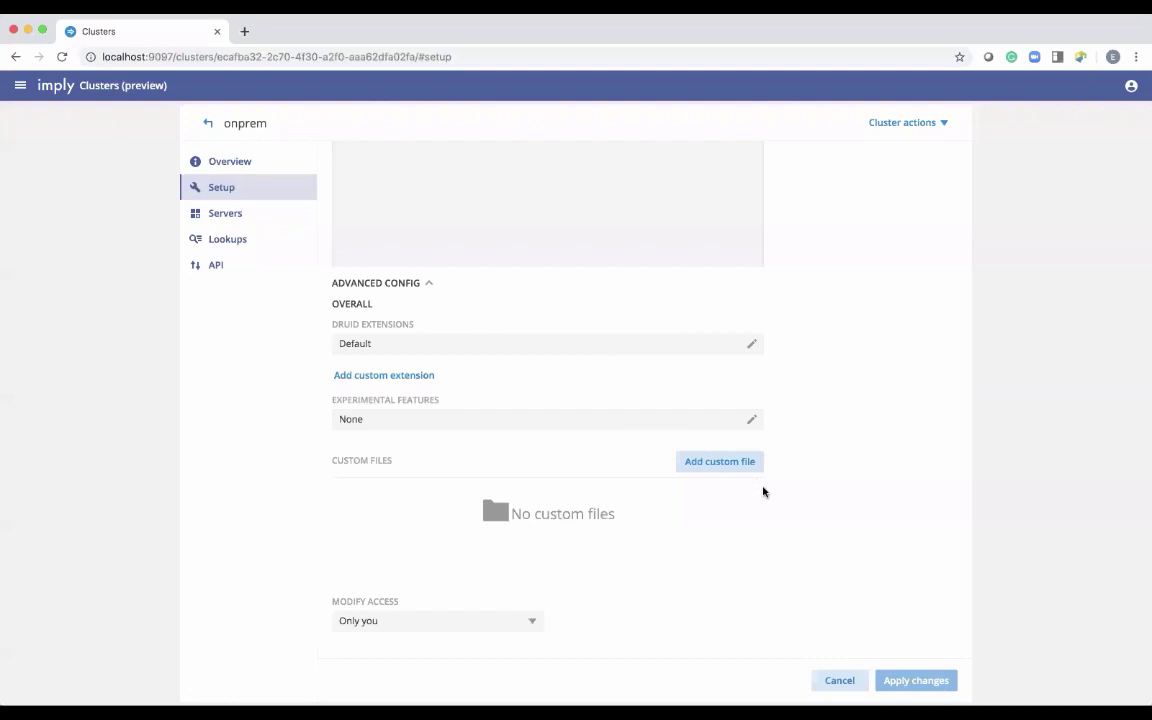
Return to the cluster's general settings and recheck the selectable Imply versions, keeping the current one.
scroll(860, 352, "up", 10)
scroll(860, 352, "up", 10)
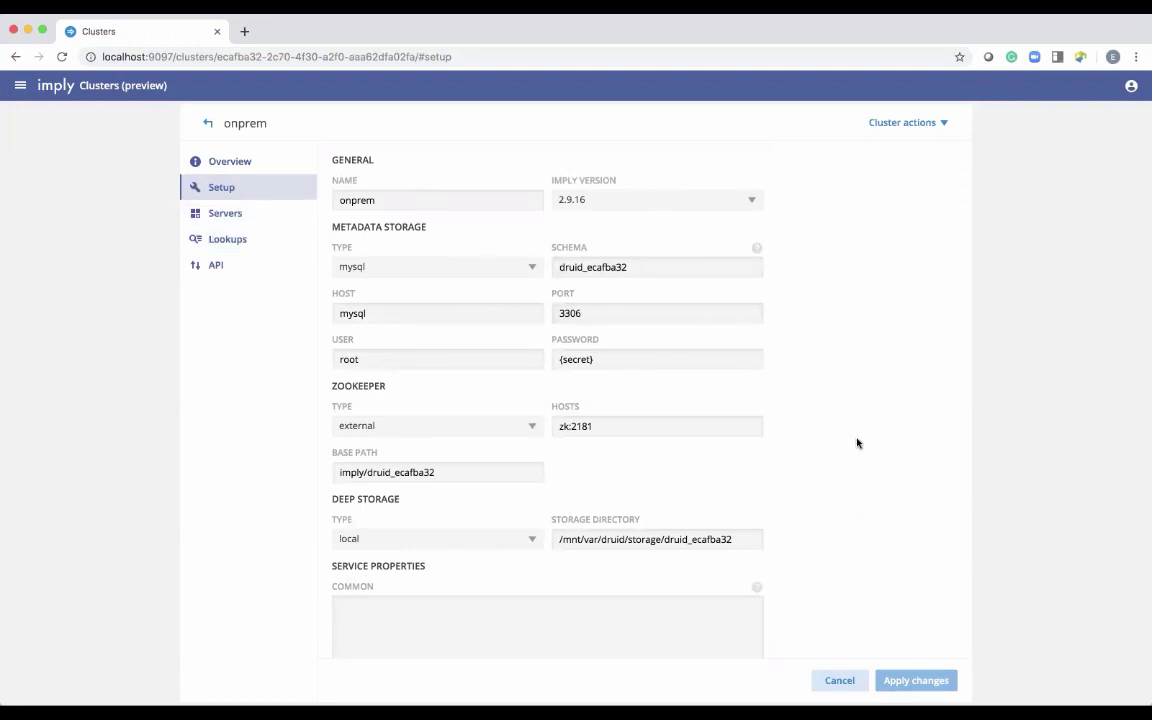
left_click(686, 202)
left_click(821, 268)
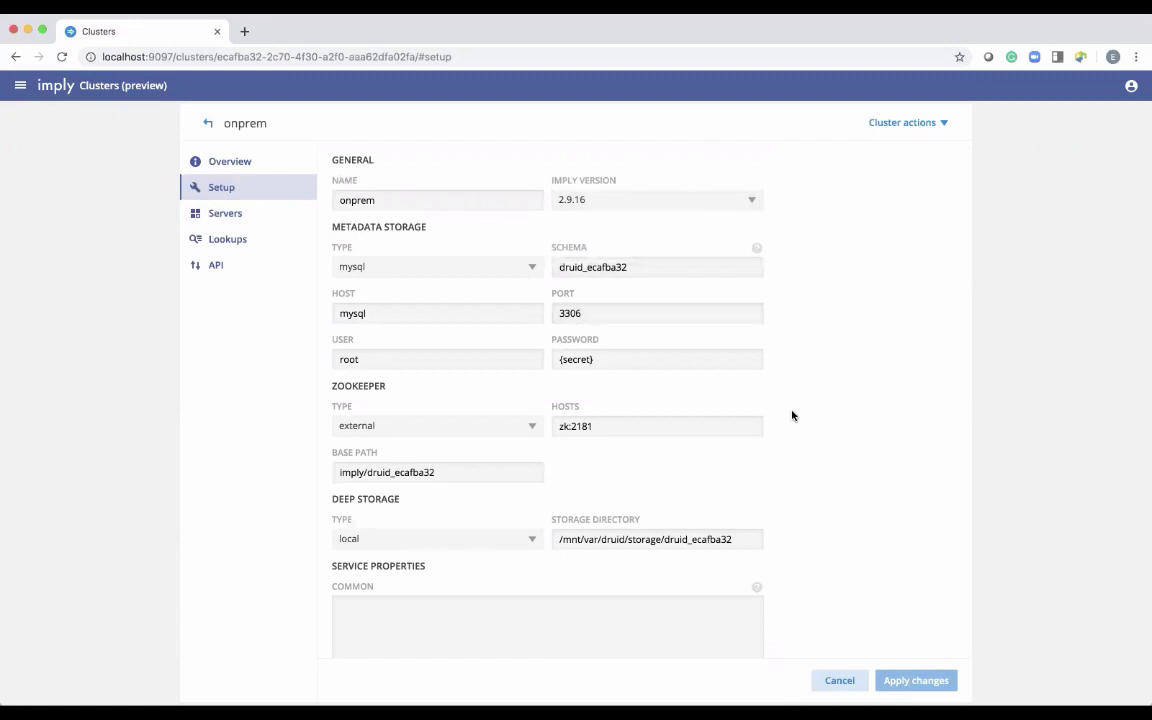
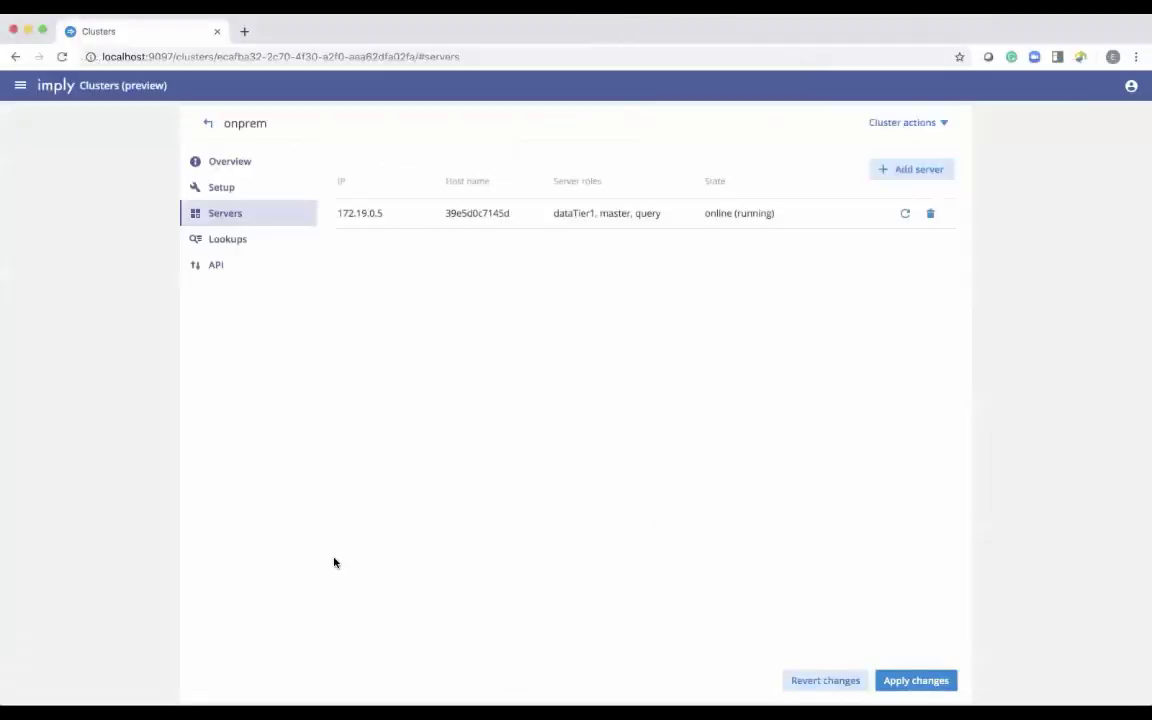
Add server 172.19.0.6 to the onprem cluster with only the dataTier1 role.
left_click(906, 170)
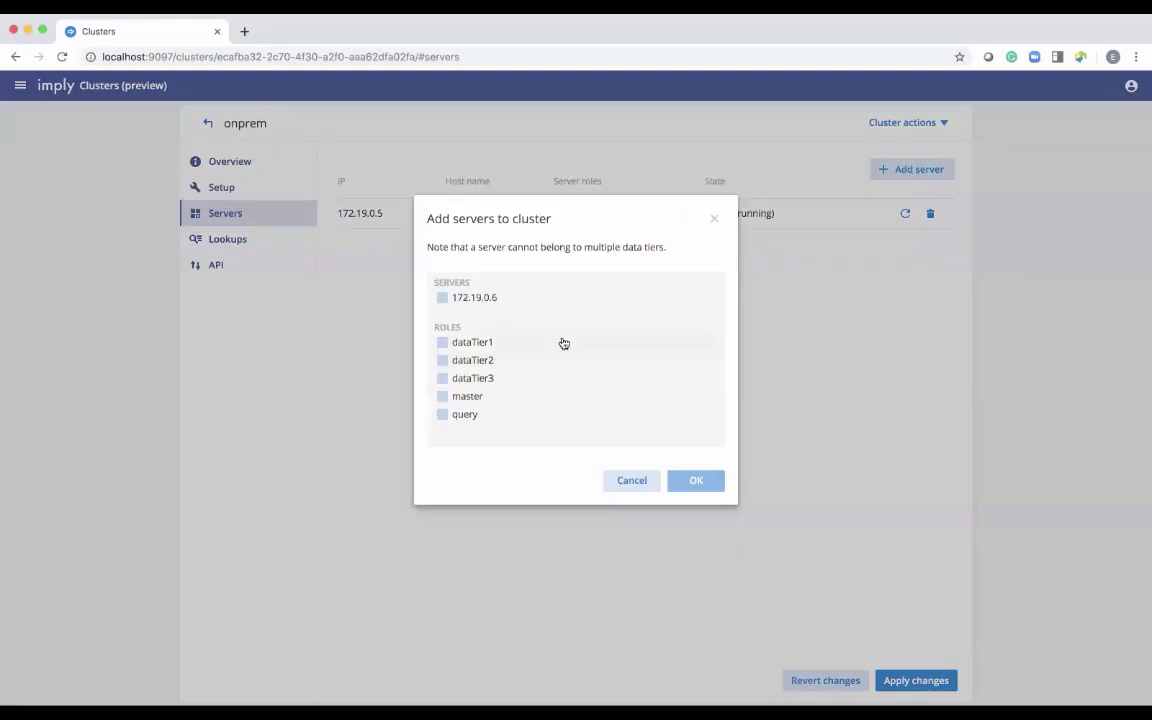
left_click(479, 300)
left_click(470, 342)
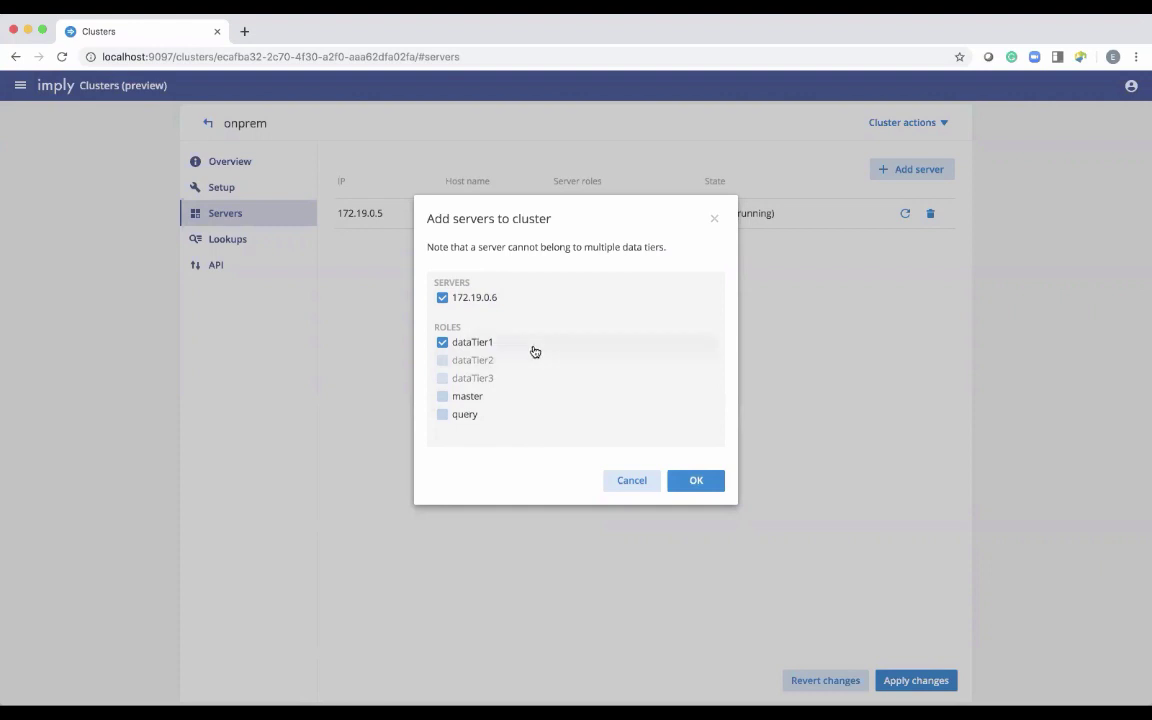
left_click(481, 345)
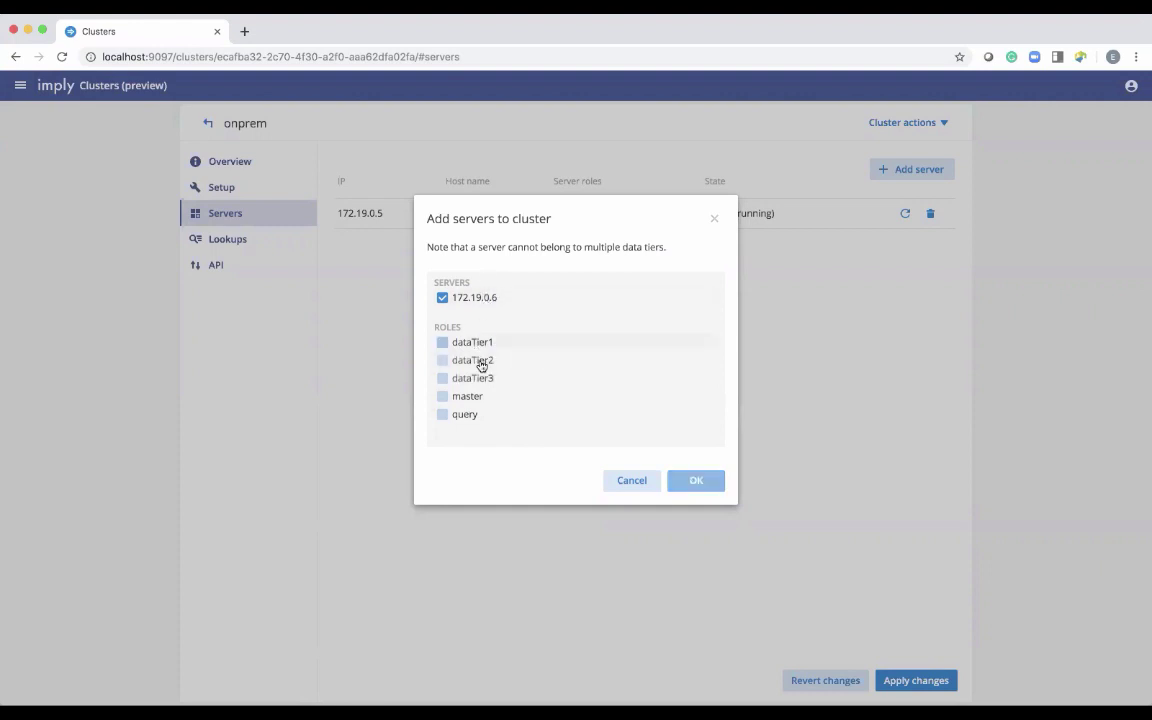
left_click(469, 400)
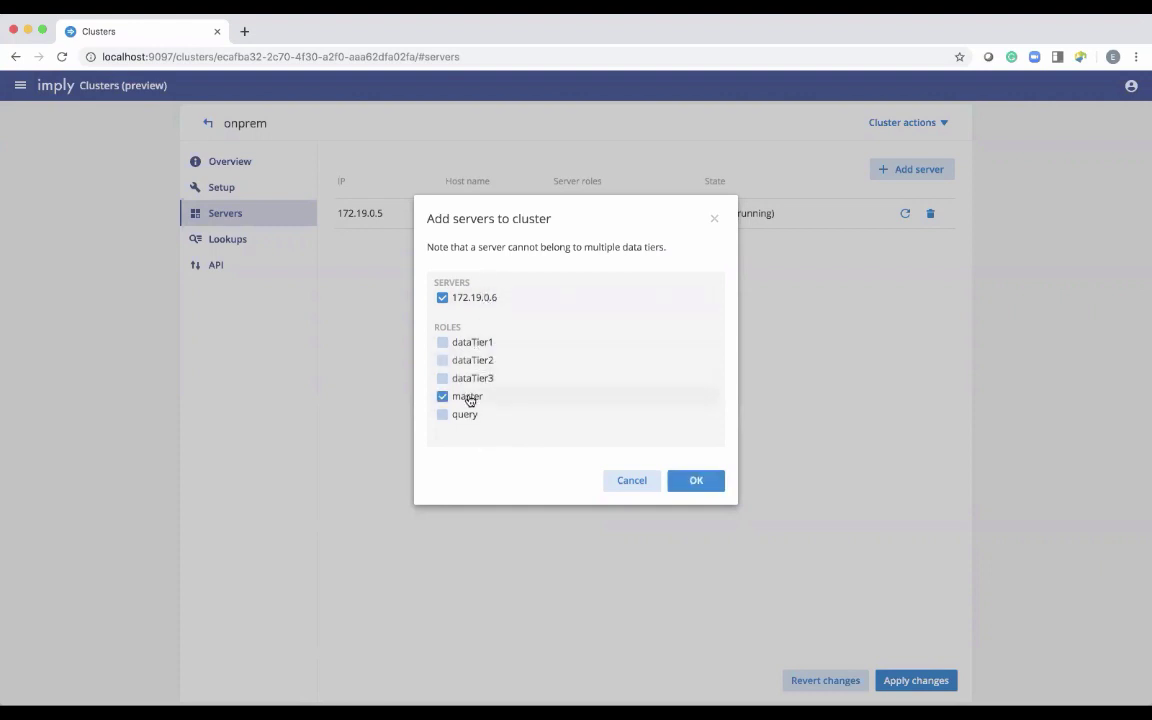
left_click(469, 400)
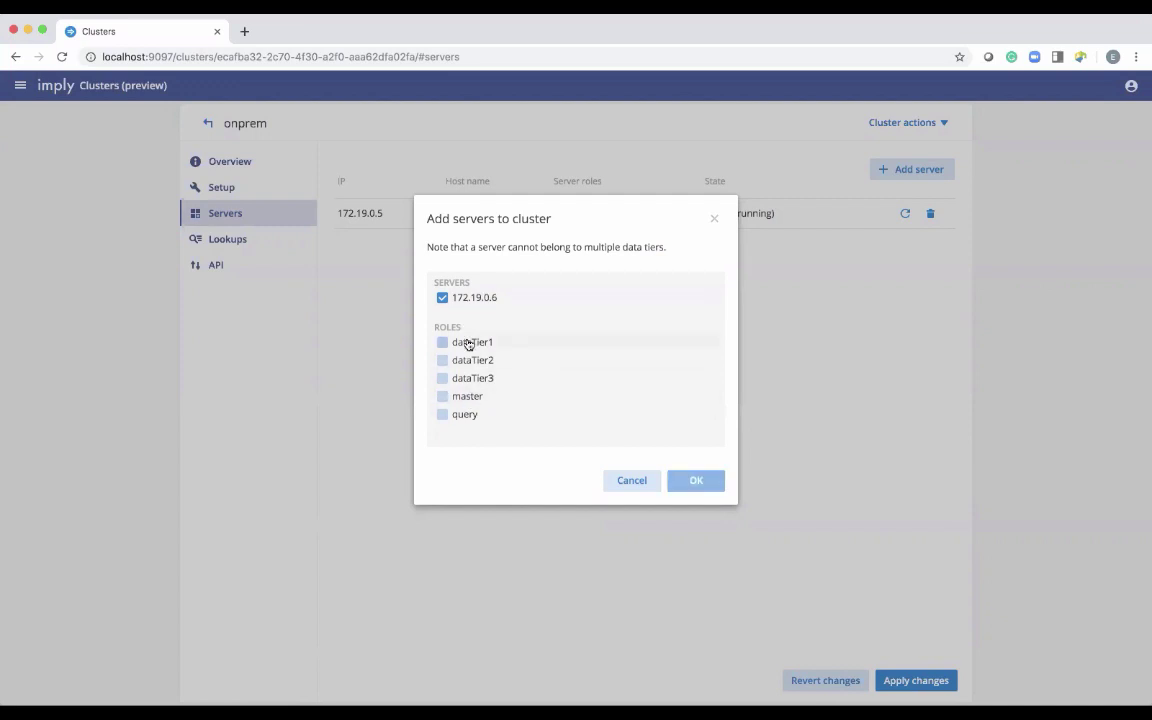
left_click(465, 342)
left_click(690, 479)
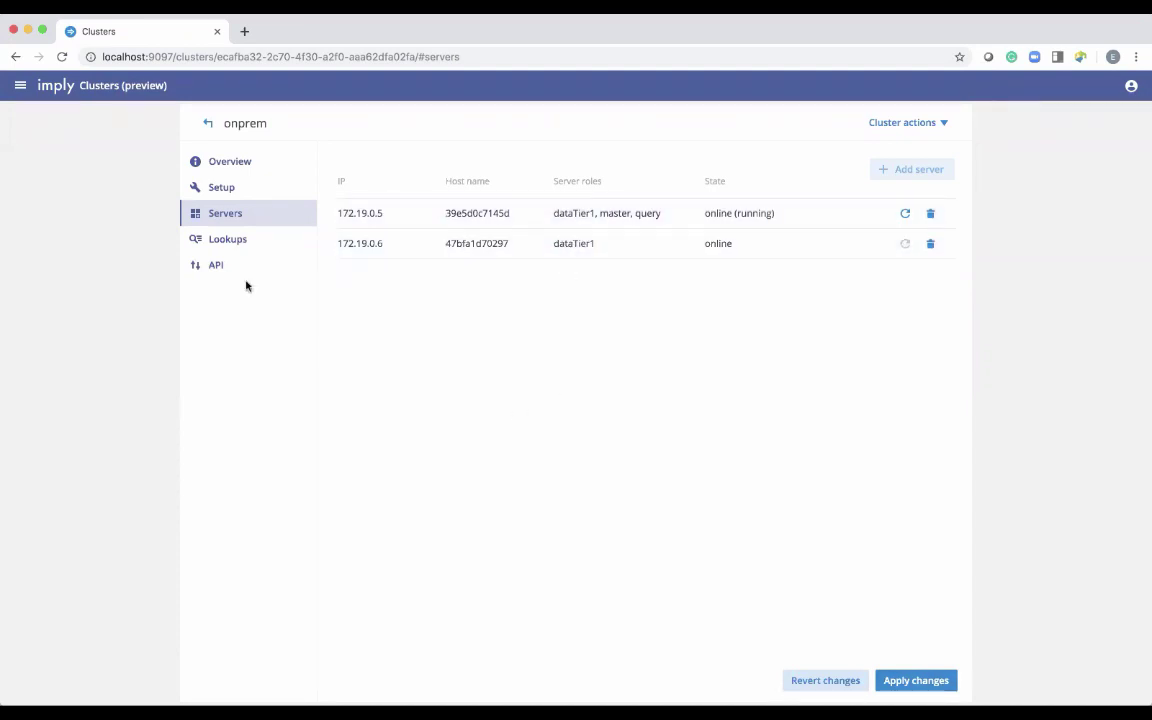
Review the cluster's lookups and the default map extractor definition for a new lookup, without creating one.
left_click(248, 241)
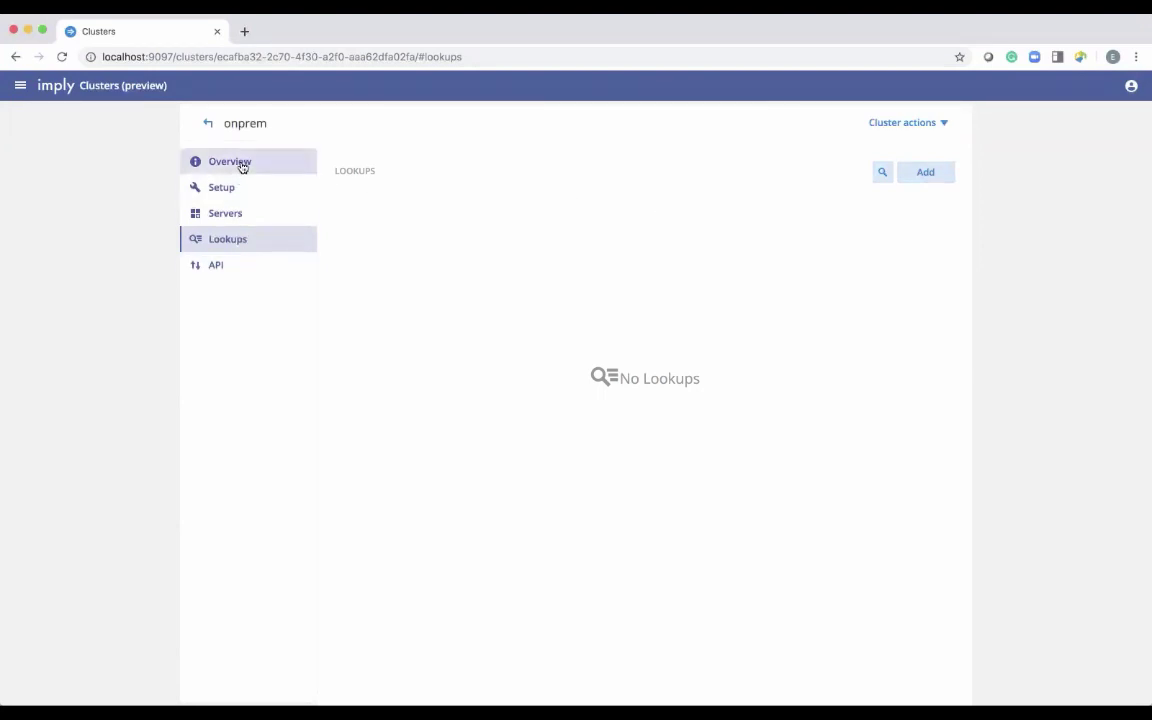
left_click(912, 178)
left_click_drag(463, 375, 427, 288)
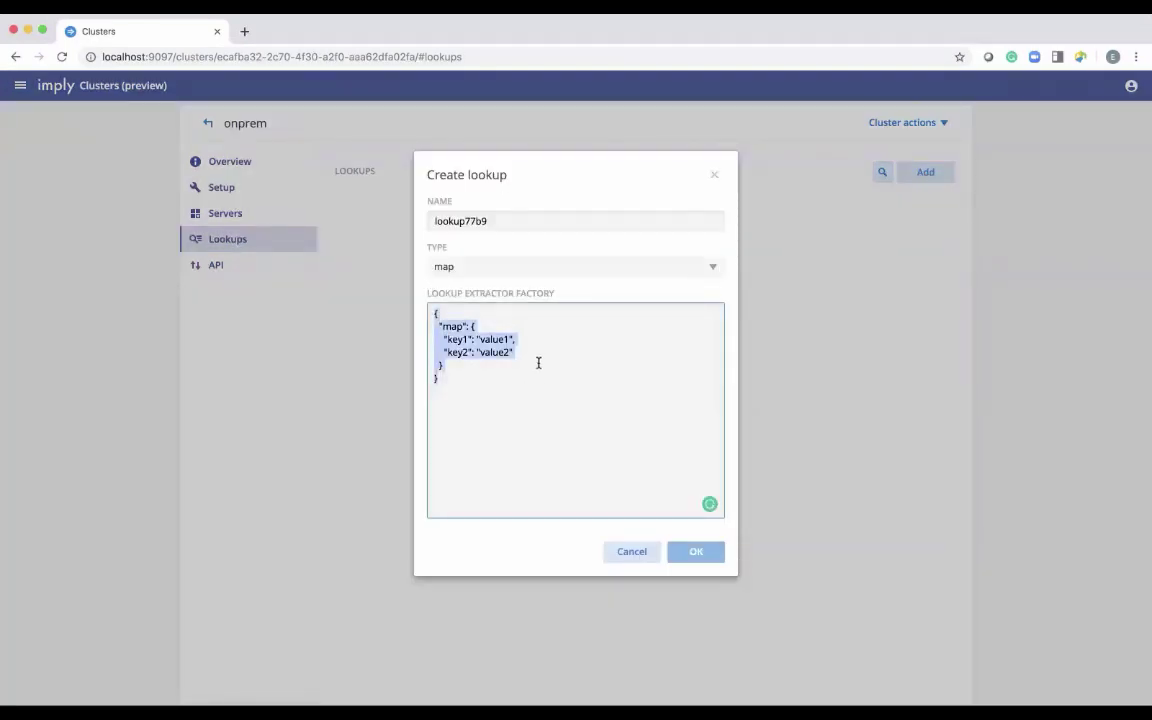
left_click(472, 380)
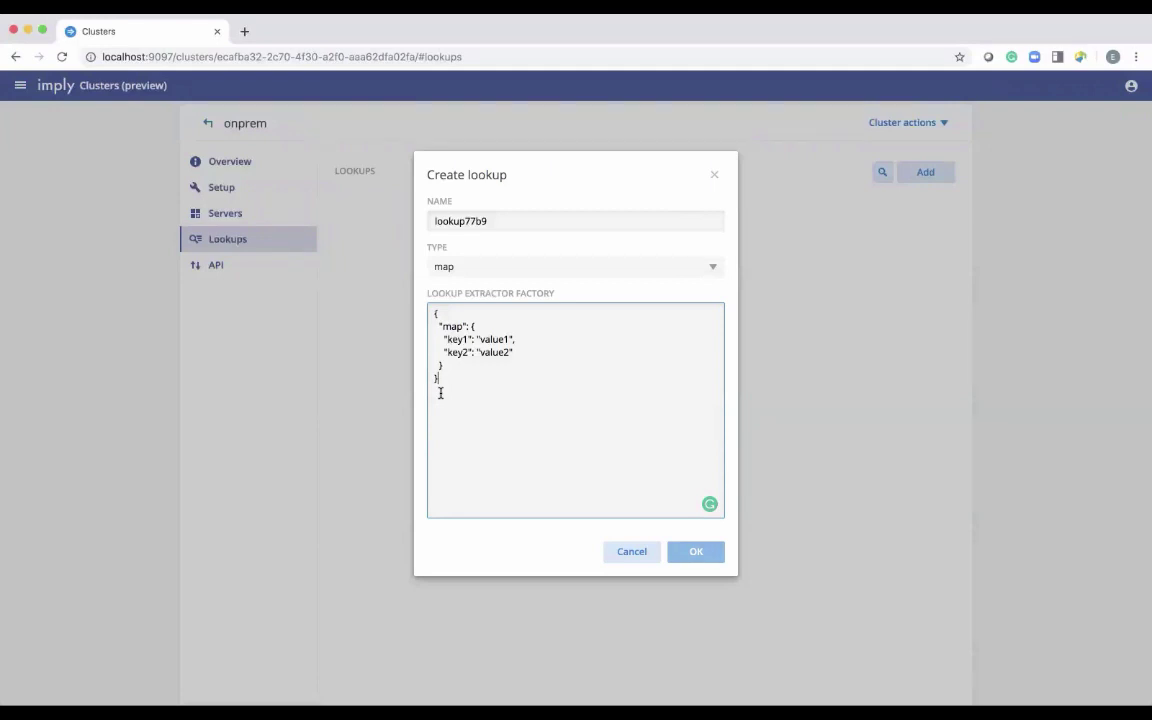
left_click(632, 552)
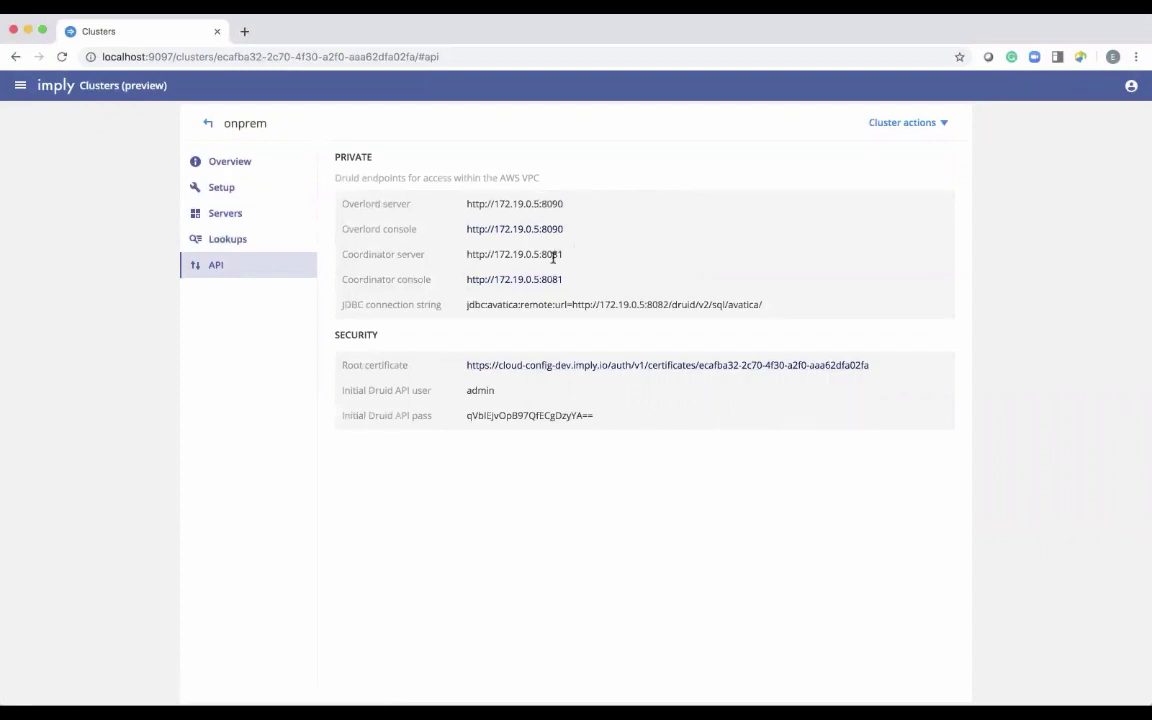
Examine the cluster's API details, including the JDBC connection string and the initial Druid API user and password.
left_click_drag(764, 306, 458, 306)
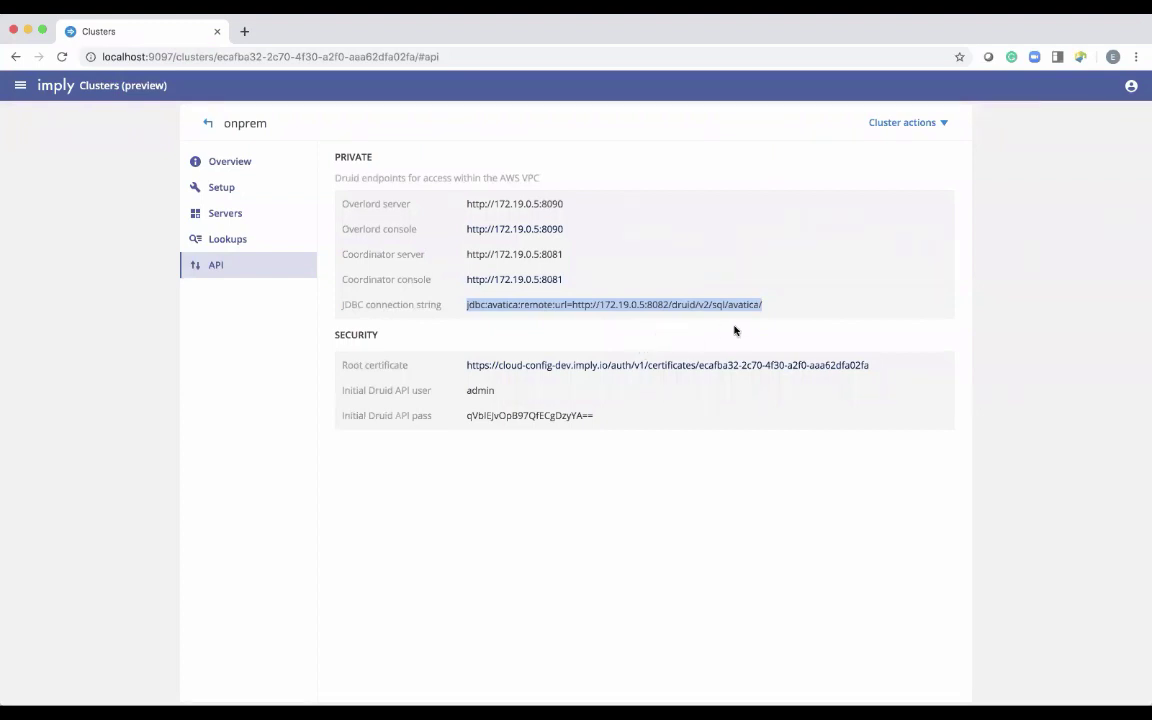
left_click(783, 311)
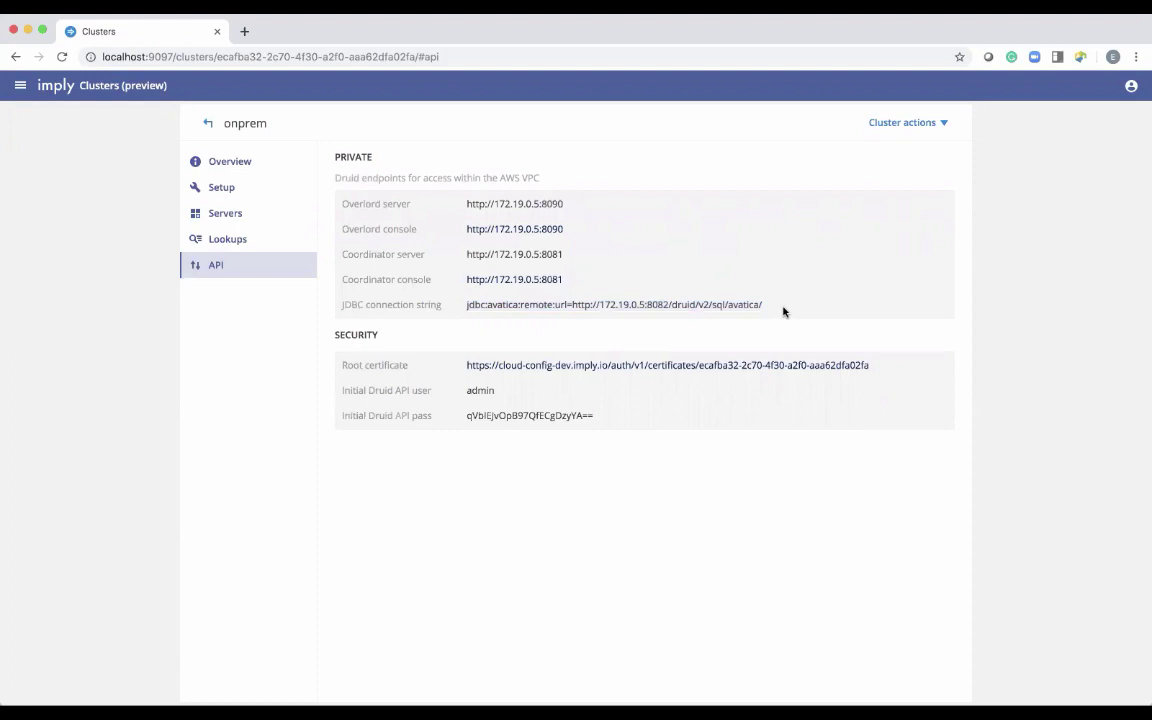
double_click(518, 307)
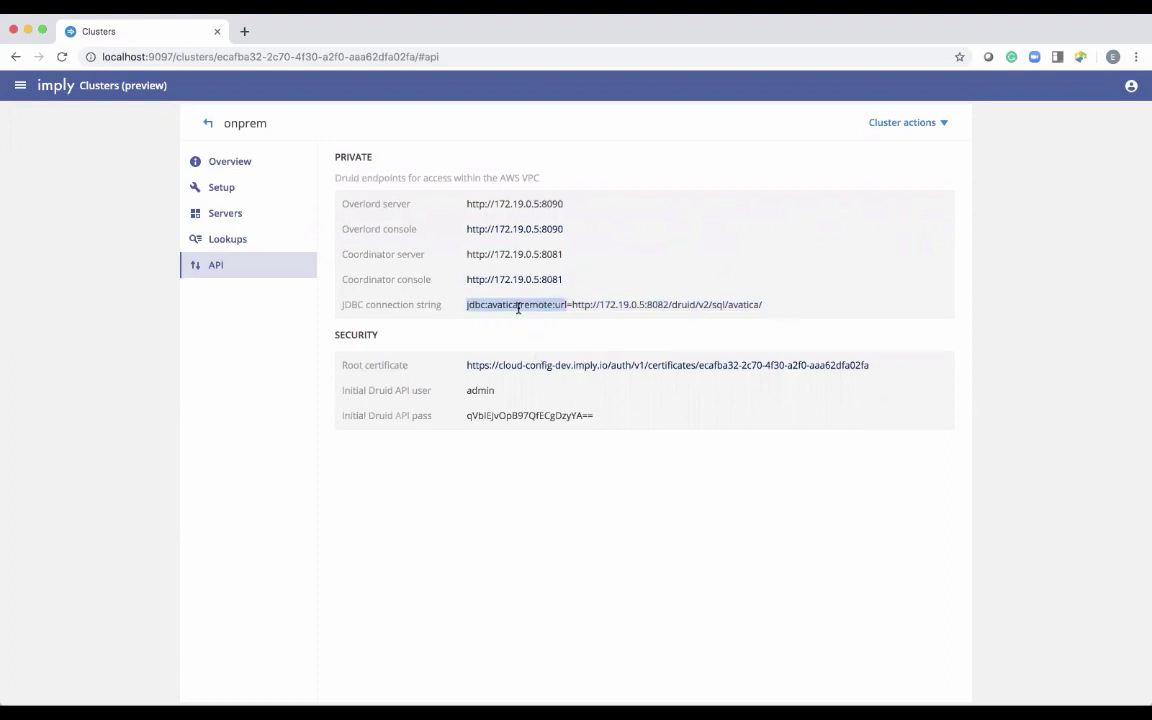
double_click(470, 391)
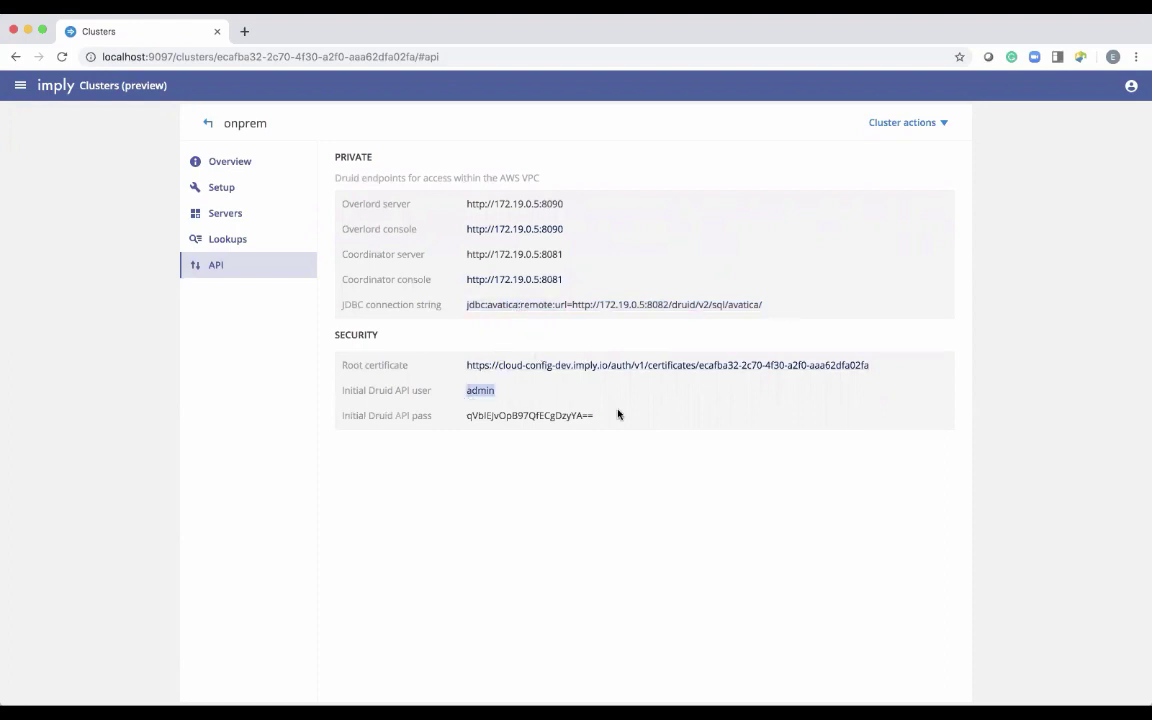
left_click_drag(618, 422, 474, 414)
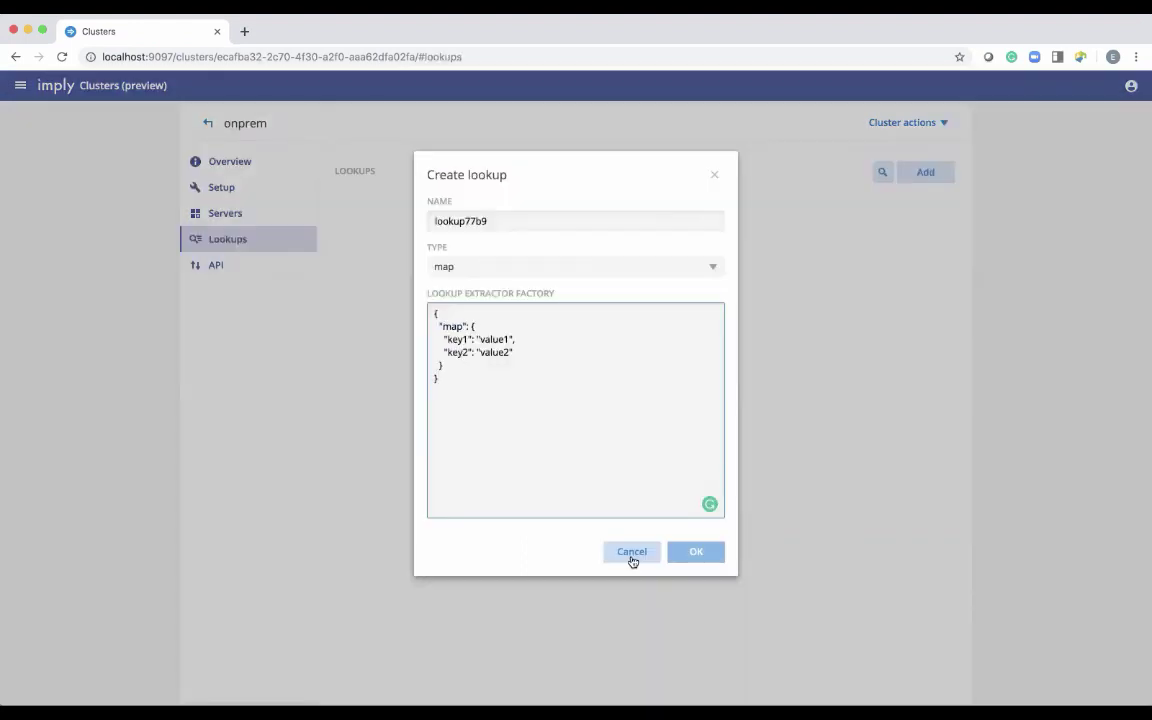
Dismiss the lookup creation form without saving and return to the cluster overview.
left_click(632, 553)
left_click(255, 161)
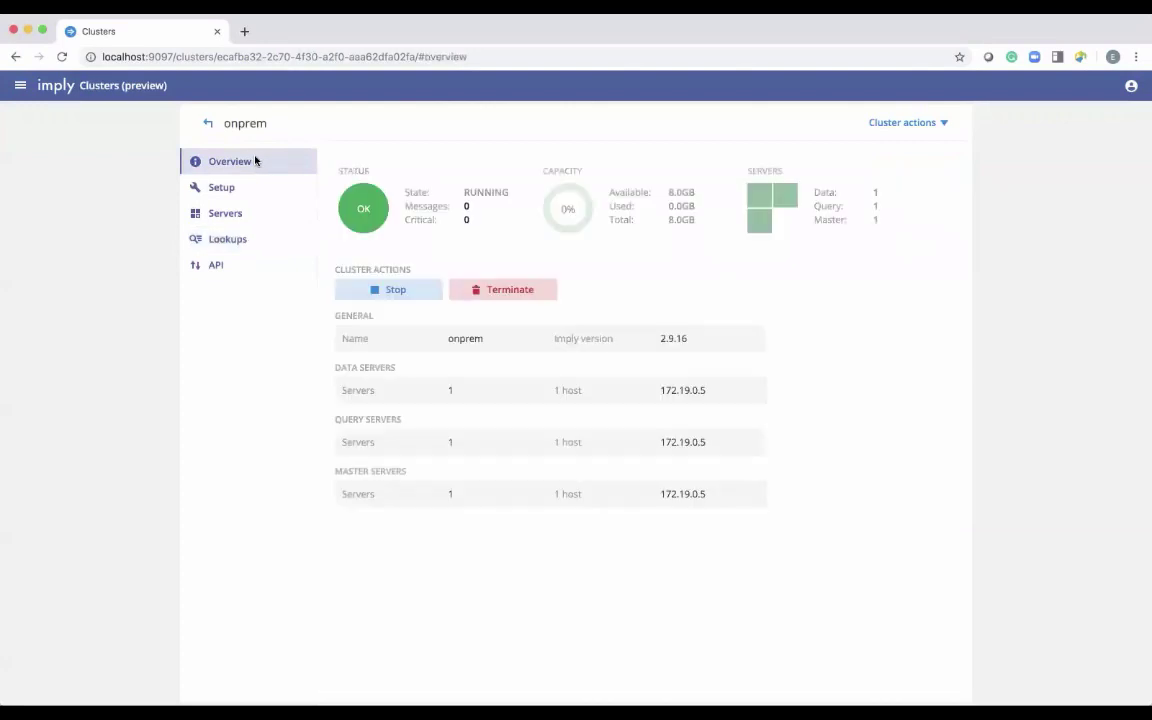